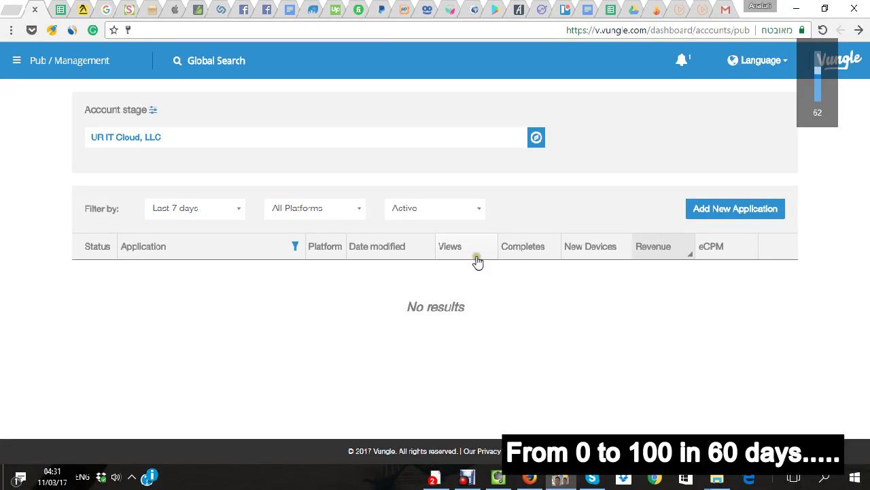
# Start adding a new application to the UR IT Cloud, LLC account
pyautogui.click(431, 261)
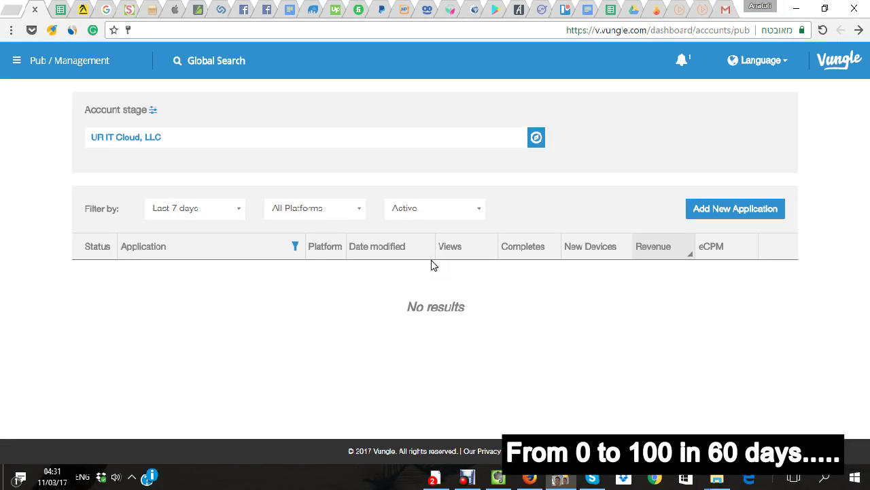
pyautogui.click(209, 128)
pyautogui.click(722, 211)
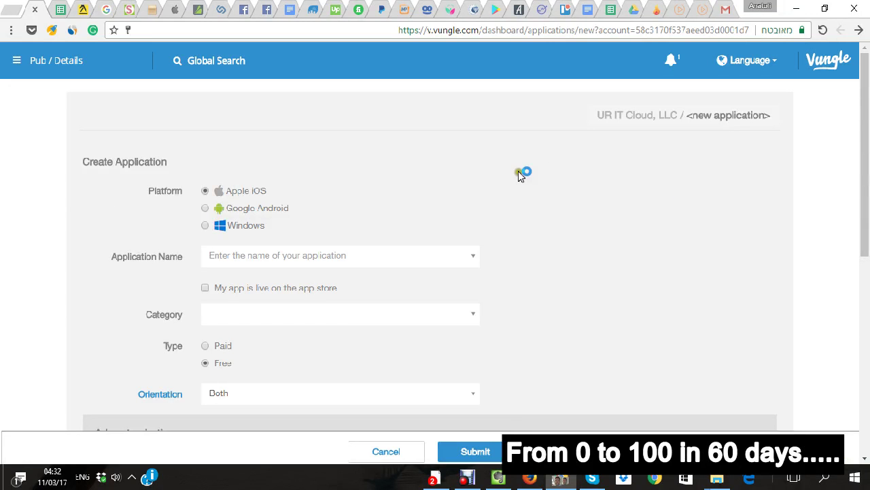
# Enter "Buffalo slot" as the application name and browse the matching existing apps
pyautogui.click(357, 254)
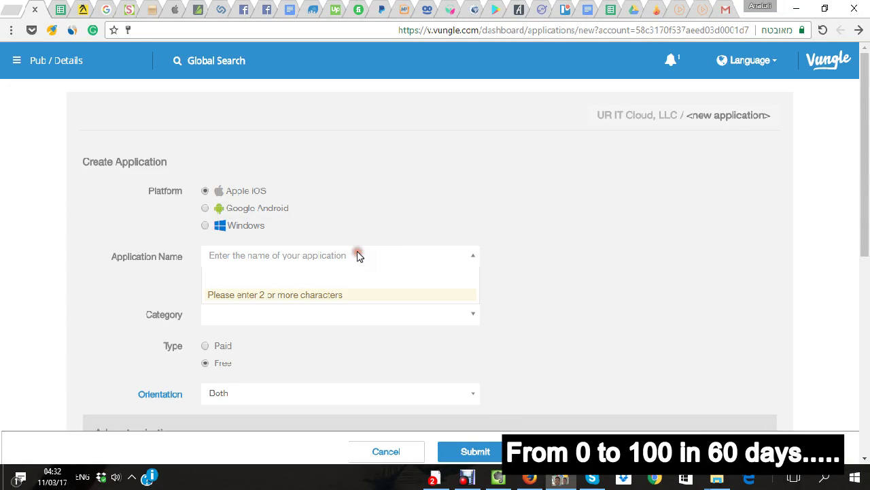
pyautogui.write('Raffa')
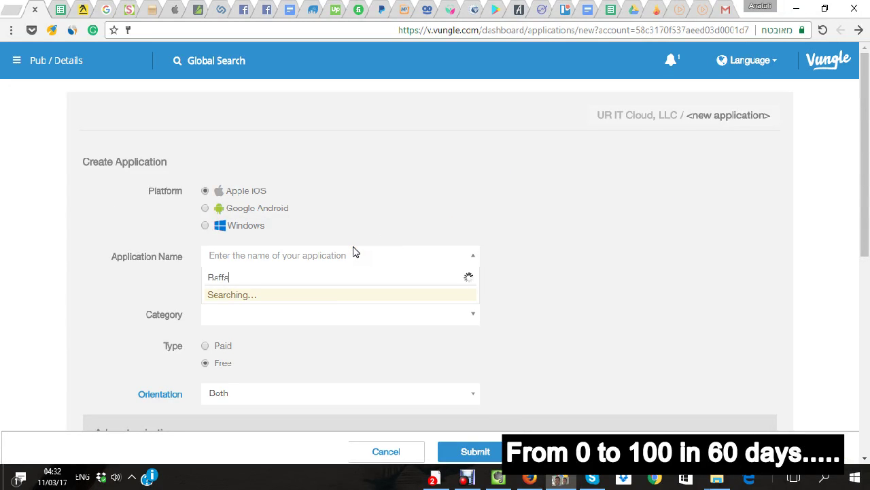
pyautogui.write('lo')
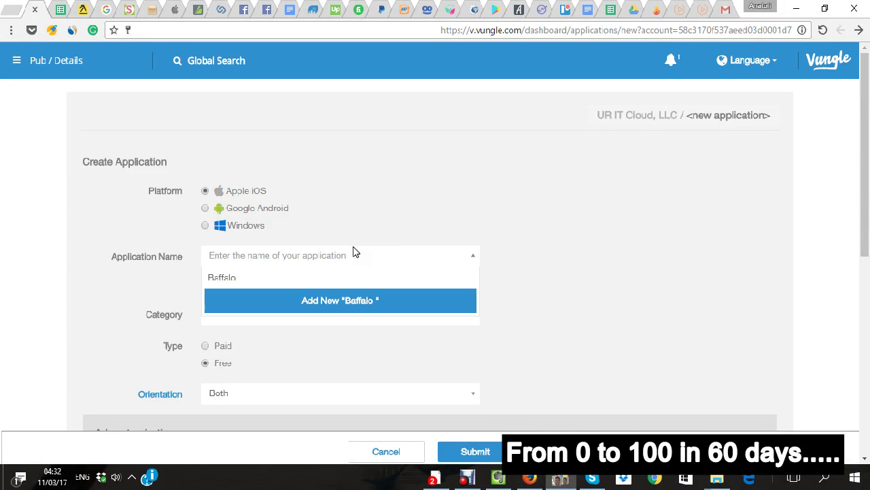
pyautogui.press('BackSpace')
pyautogui.press('BackSpace')
pyautogui.press('BackSpace')
pyautogui.press('BackSpace')
pyautogui.press('BackSpace')
pyautogui.write('R')
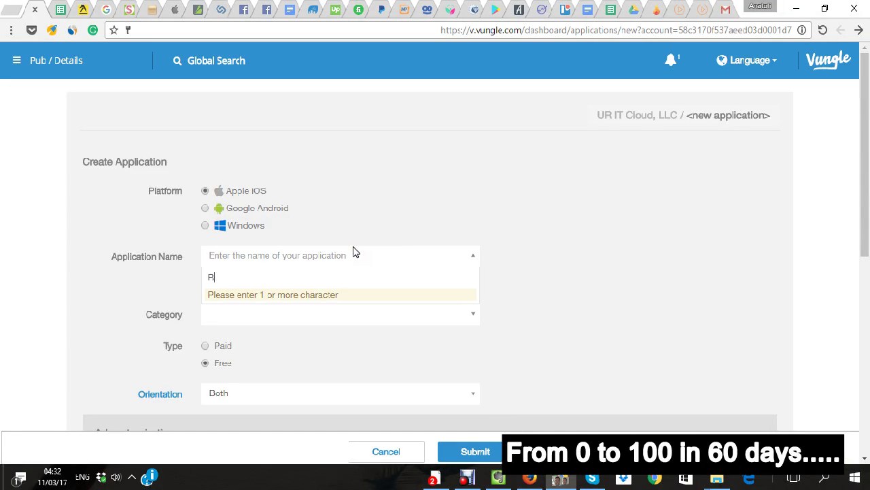
pyautogui.write('uffalo slot')
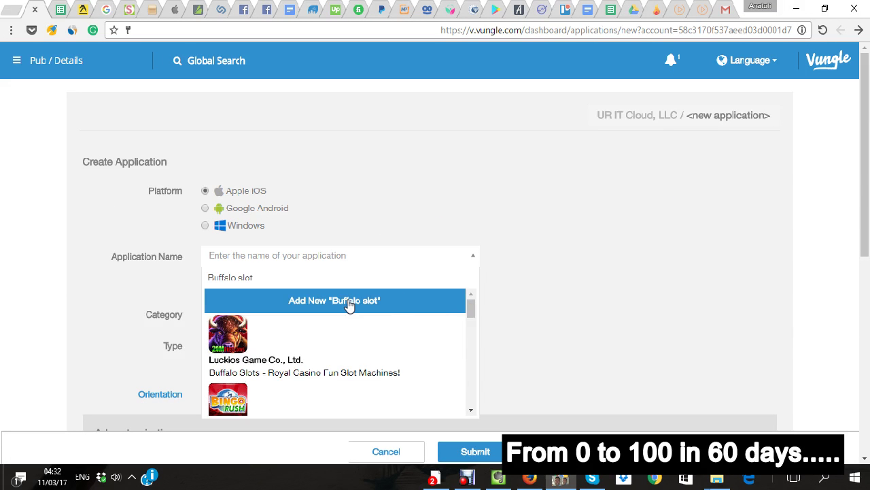
pyautogui.moveTo(469, 305); pyautogui.dragTo(461, 395)
pyautogui.scroll(-5, 374, 327)
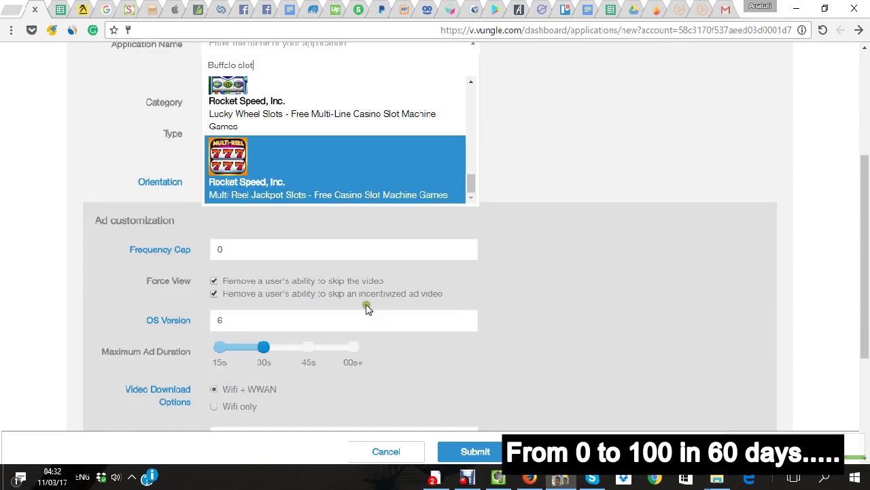
# Extend the application name to "Buffalo slot machine" and check the suggested apps
pyautogui.scroll(3, 353, 259)
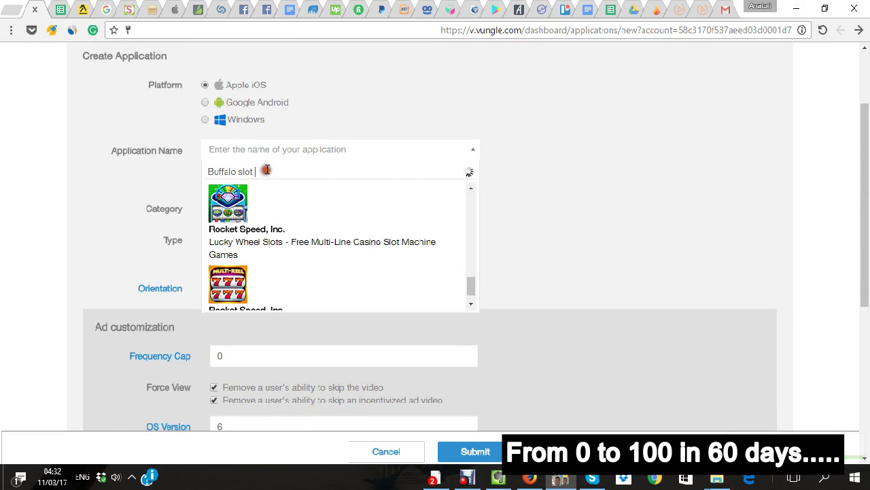
pyautogui.write('mach')
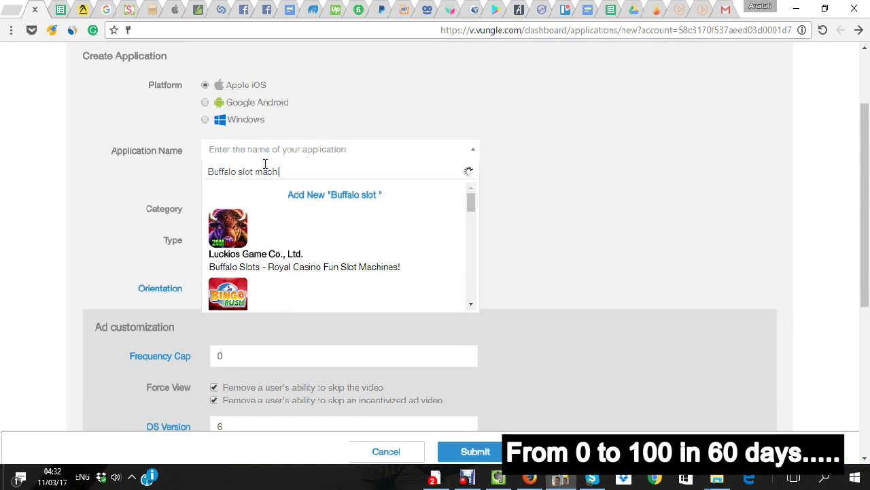
pyautogui.write('ine')
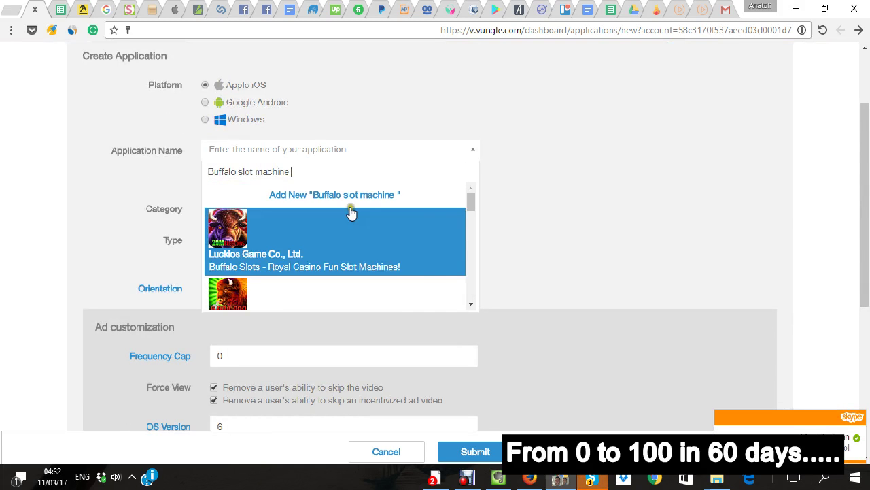
pyautogui.click(467, 207)
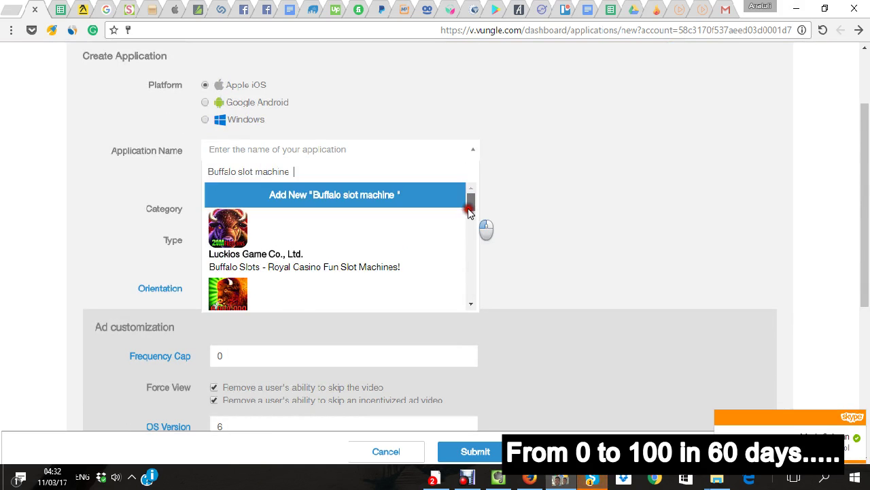
pyautogui.moveTo(469, 212); pyautogui.dragTo(441, 292)
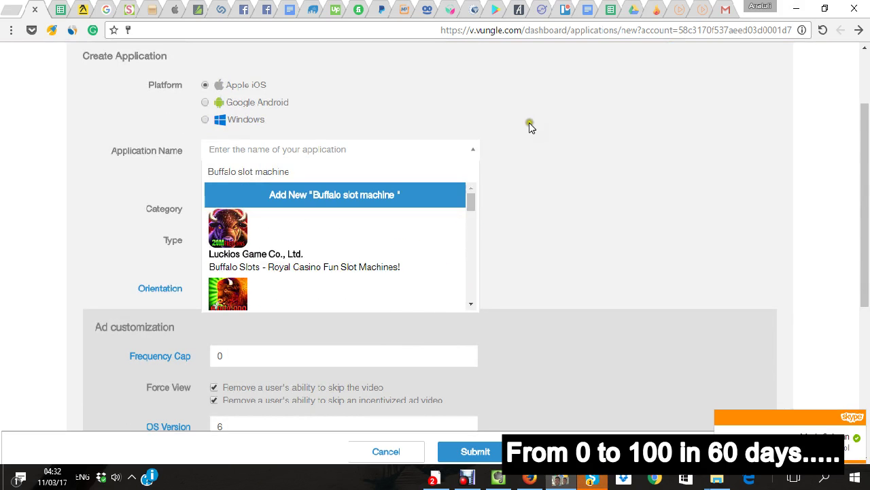
# Capitalise the name's words, append "- IOS", and add "Buffalo Slot Machine - IOS" as a new application name
pyautogui.moveTo(246, 169); pyautogui.dragTo(238, 170)
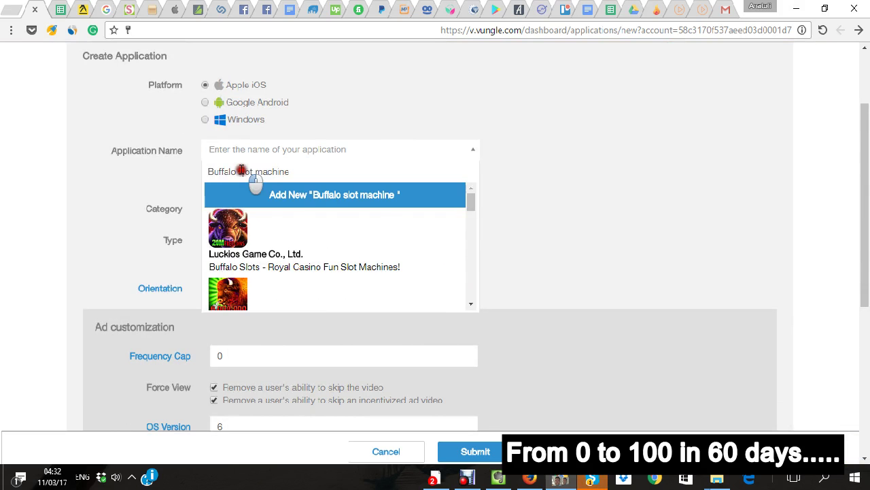
pyautogui.write('S')
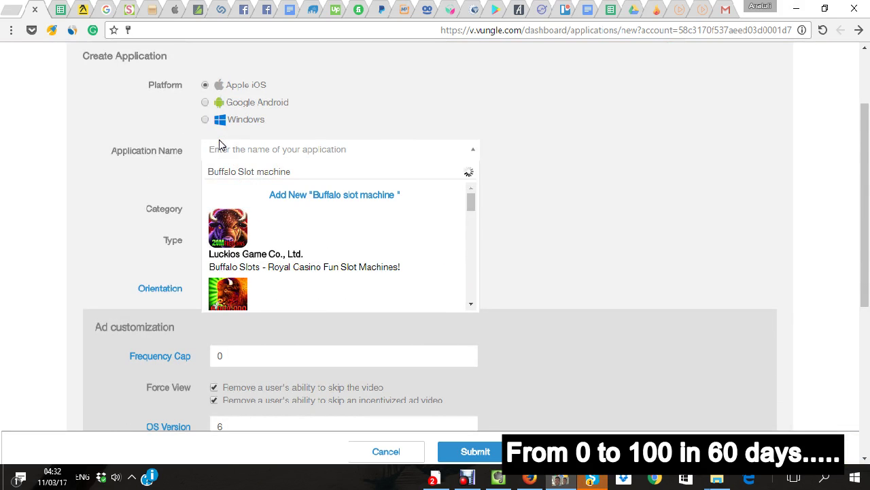
pyautogui.moveTo(267, 174); pyautogui.dragTo(257, 172)
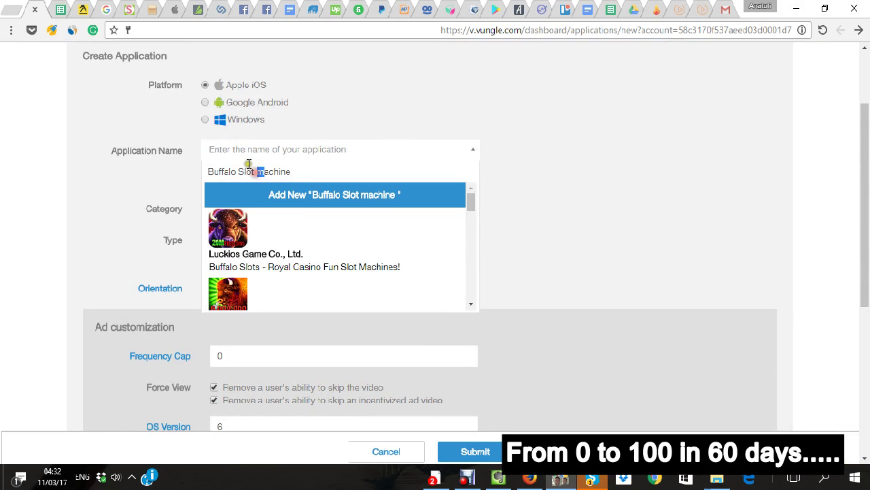
pyautogui.write('M')
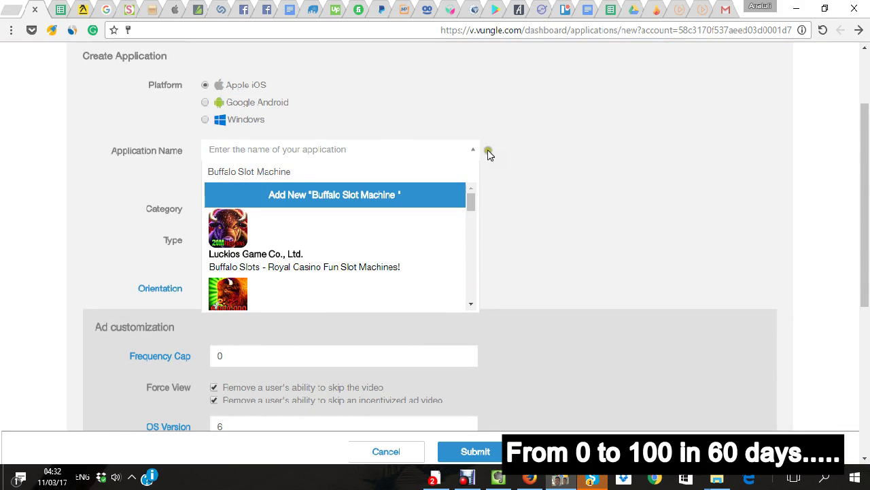
pyautogui.click(337, 171)
pyautogui.write('- IOS')
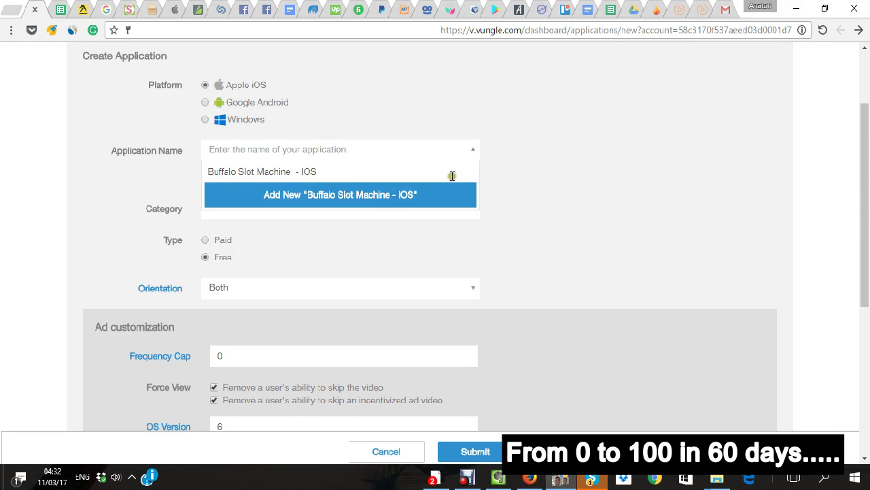
pyautogui.click(389, 196)
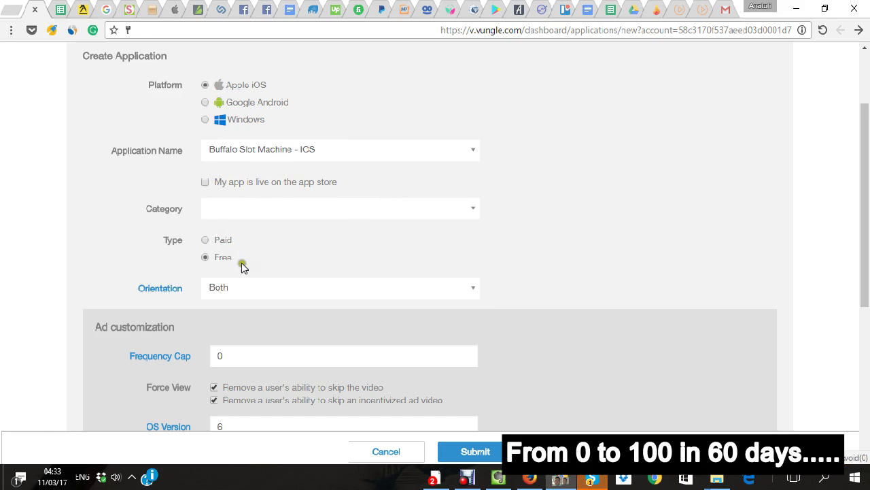
# Set the application's category to Games
pyautogui.scroll(-2, 252, 299)
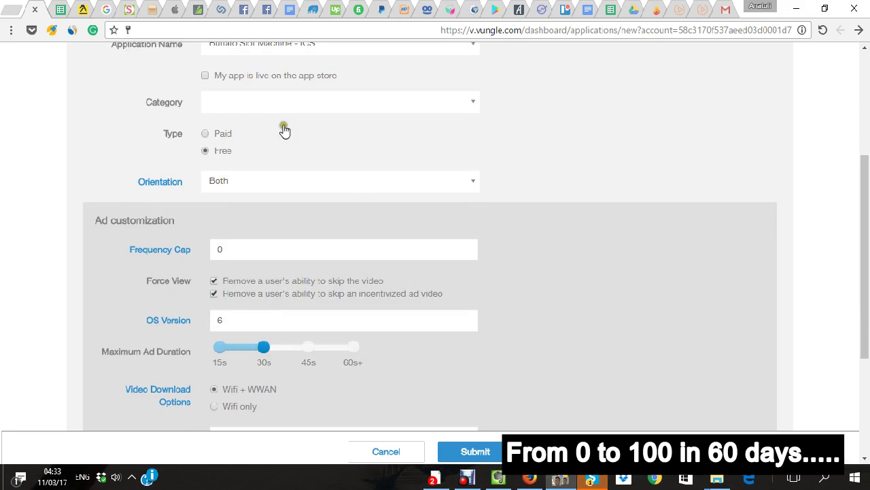
pyautogui.click(299, 107)
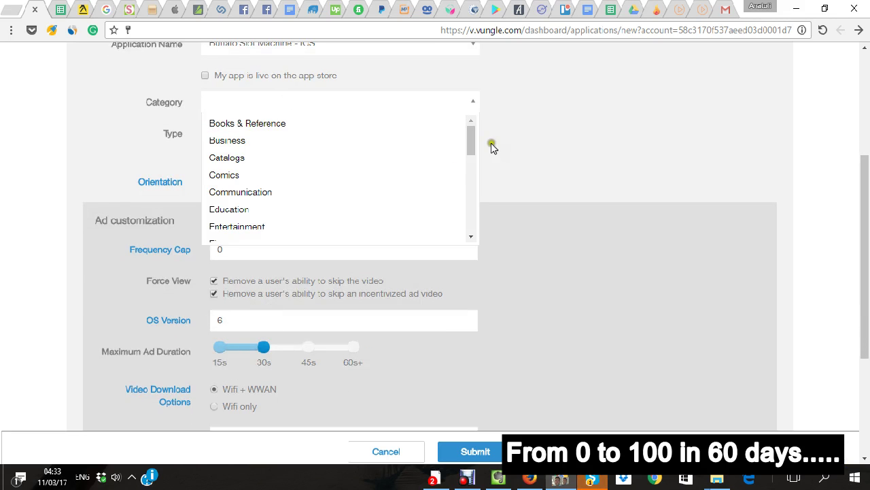
pyautogui.moveTo(474, 135); pyautogui.dragTo(469, 159)
pyautogui.click(398, 175)
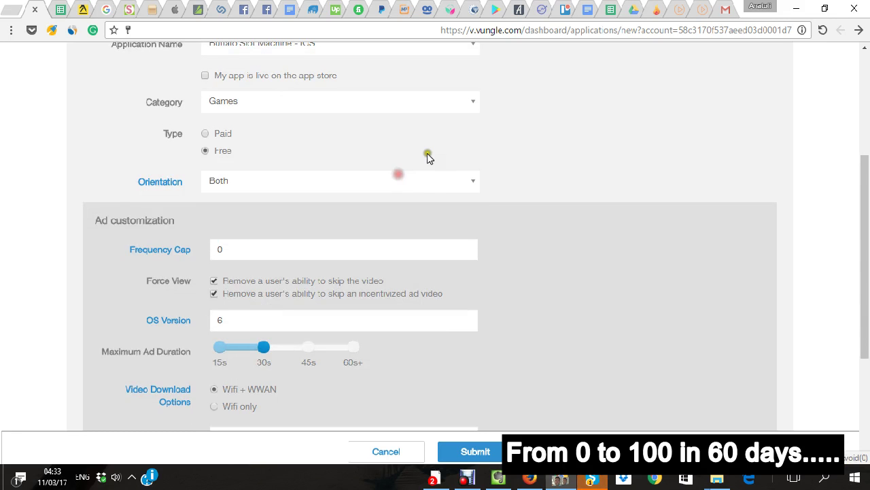
# In the ad customization settings, set the maximum ad duration to 45s and the frequency cap to 600
pyautogui.moveTo(265, 348)
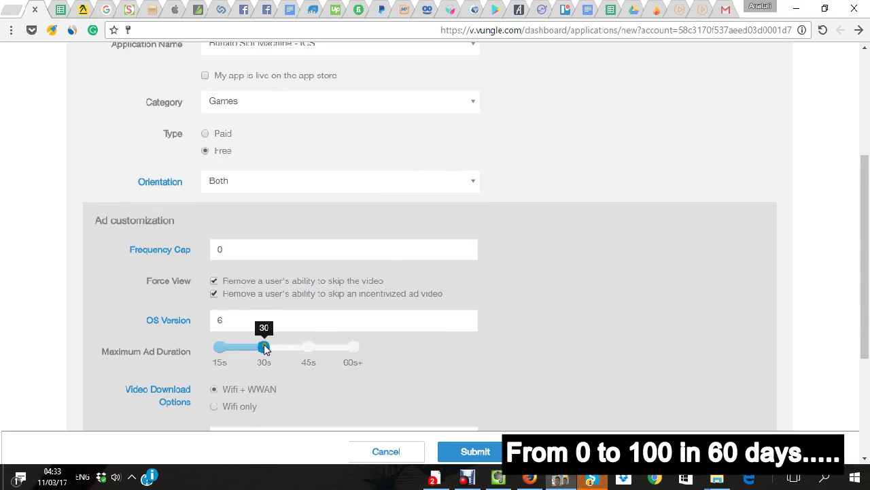
pyautogui.moveTo(265, 348); pyautogui.dragTo(314, 369)
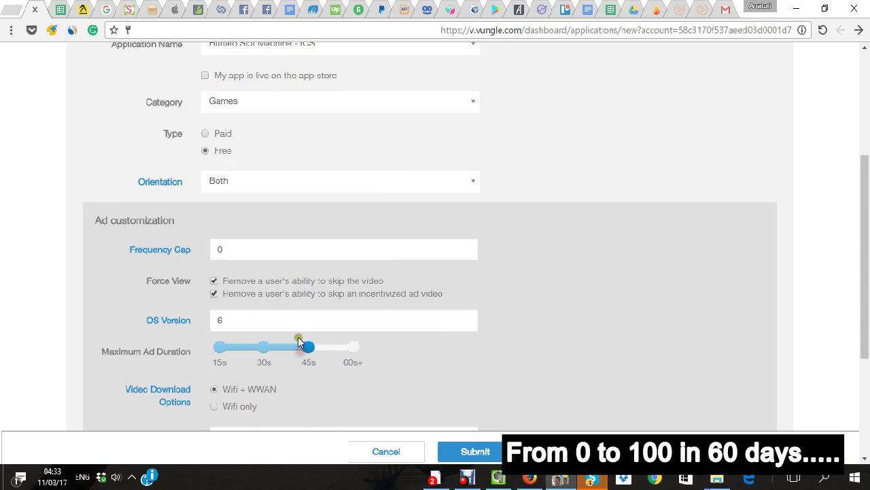
pyautogui.doubleClick(258, 250)
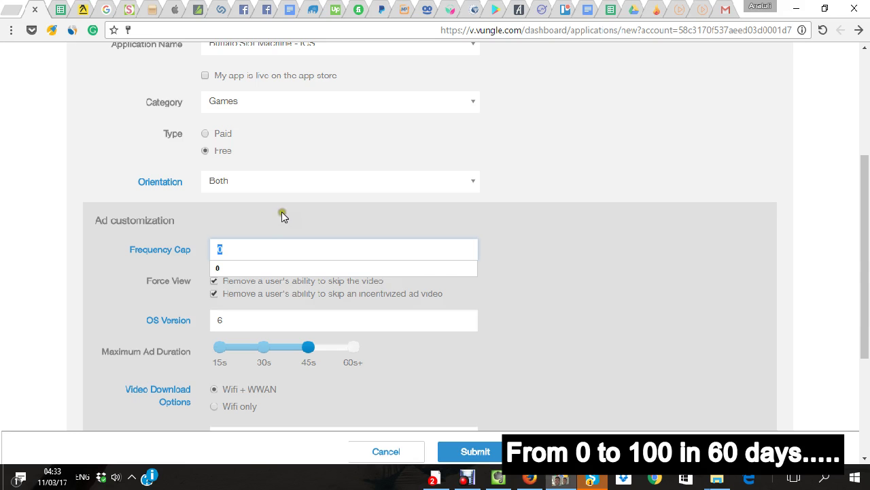
pyautogui.scroll(5, 315, 256)
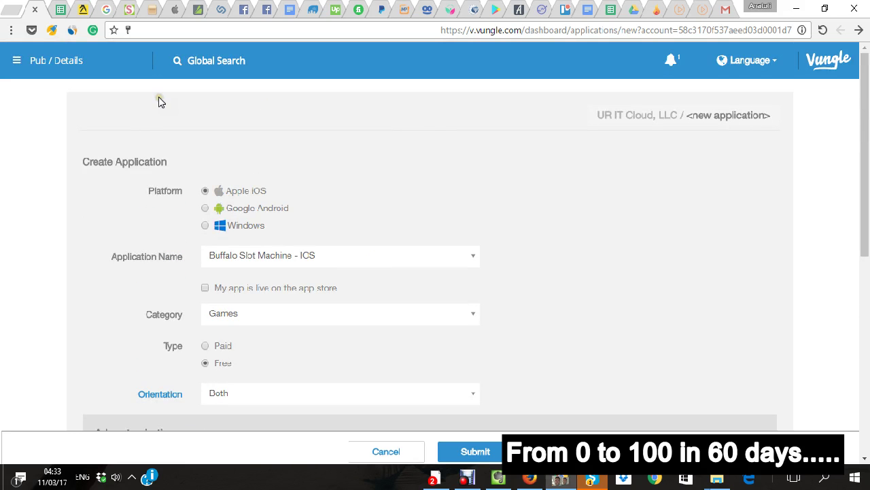
pyautogui.scroll(-5, 160, 102)
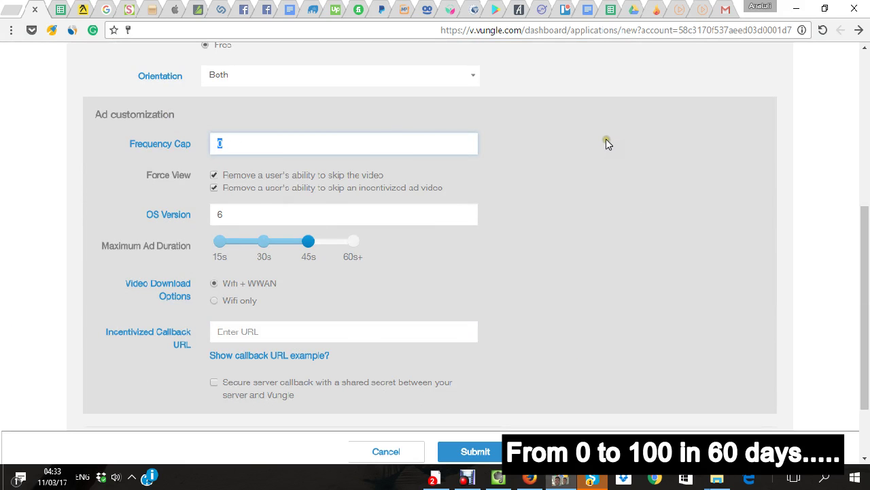
pyautogui.write('600')
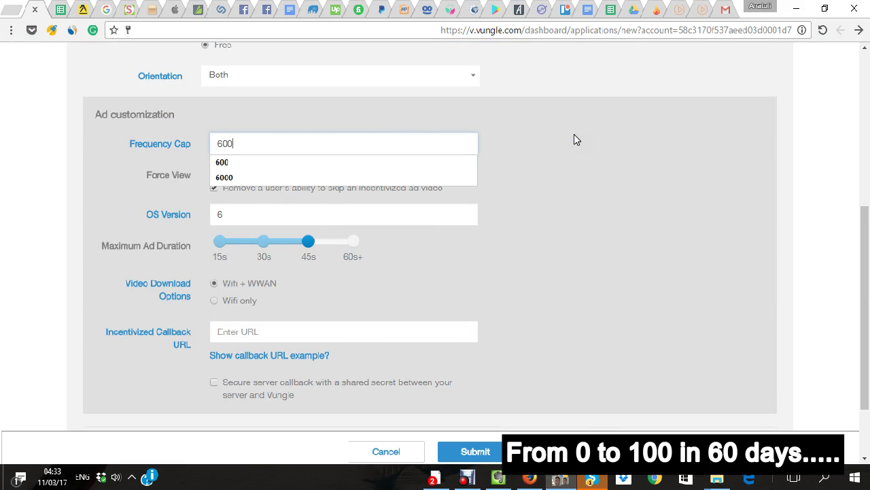
pyautogui.click(425, 165)
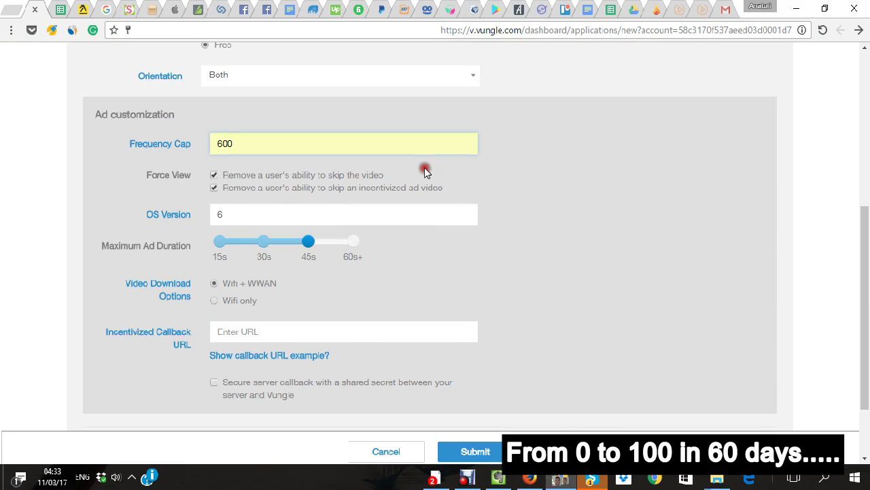
pyautogui.click(536, 159)
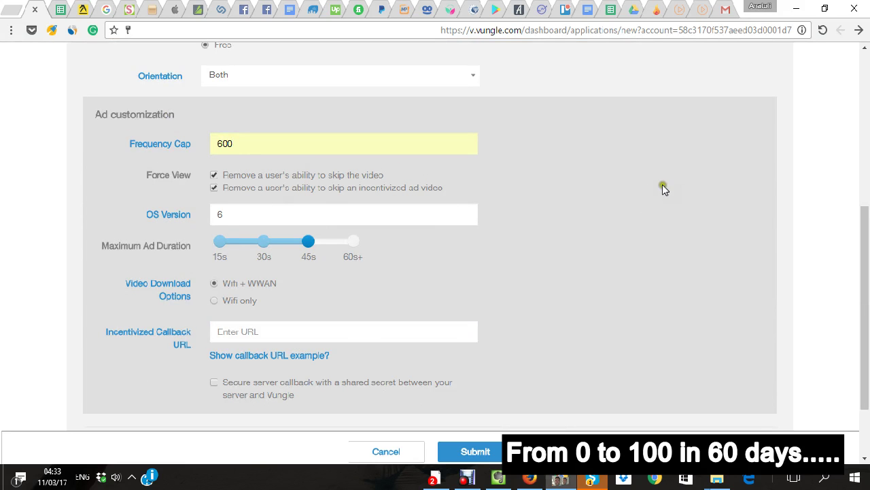
# Check the completed form, submit the new application, and review its status and settings
pyautogui.scroll(-1, 662, 184)
pyautogui.scroll(5, 383, 279)
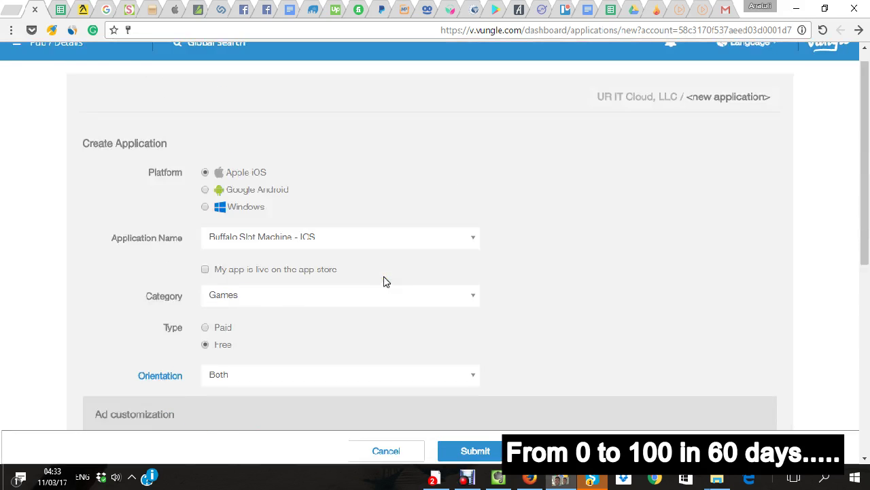
pyautogui.scroll(-4, 500, 242)
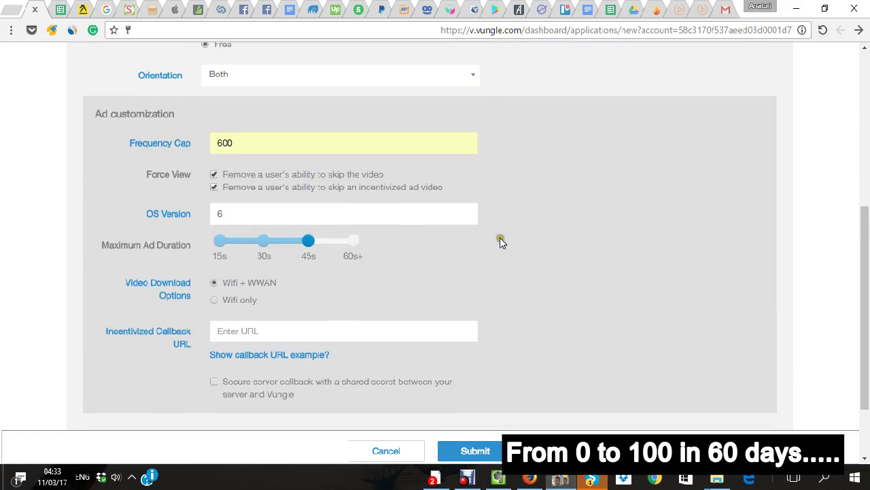
pyautogui.scroll(-2, 499, 242)
pyautogui.click(480, 400)
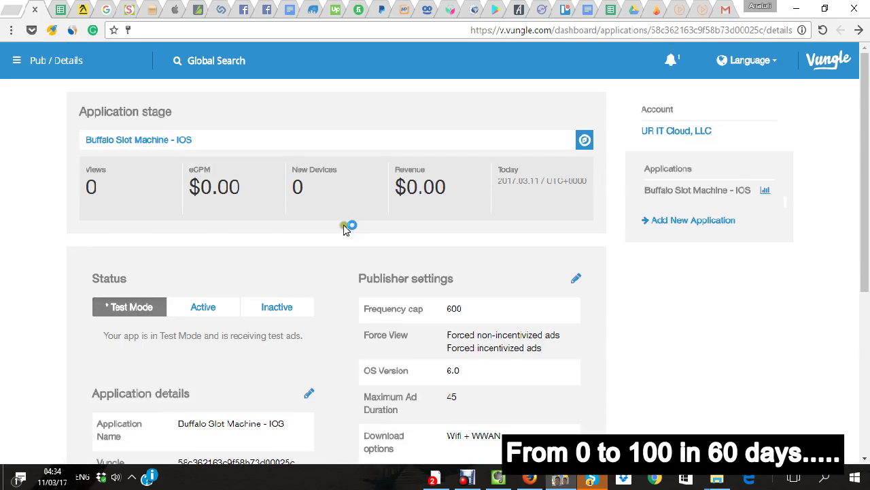
pyautogui.scroll(-3, 237, 251)
pyautogui.scroll(2, 227, 188)
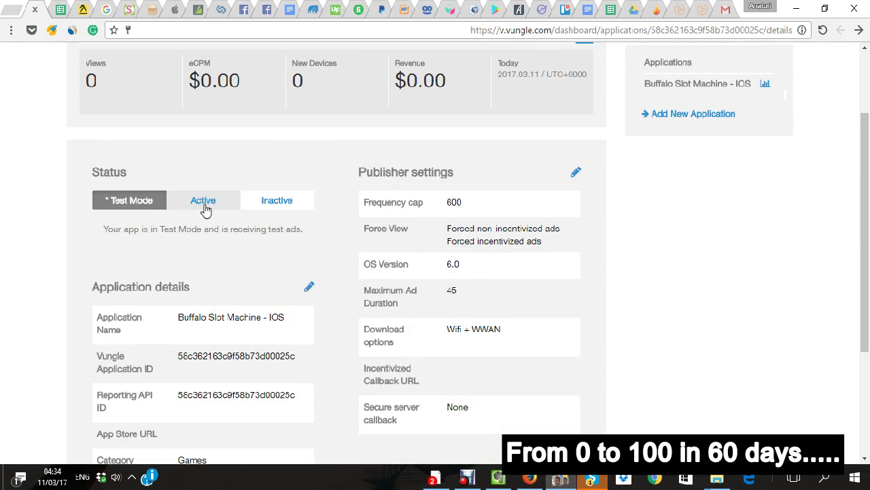
pyautogui.scroll(2, 404, 167)
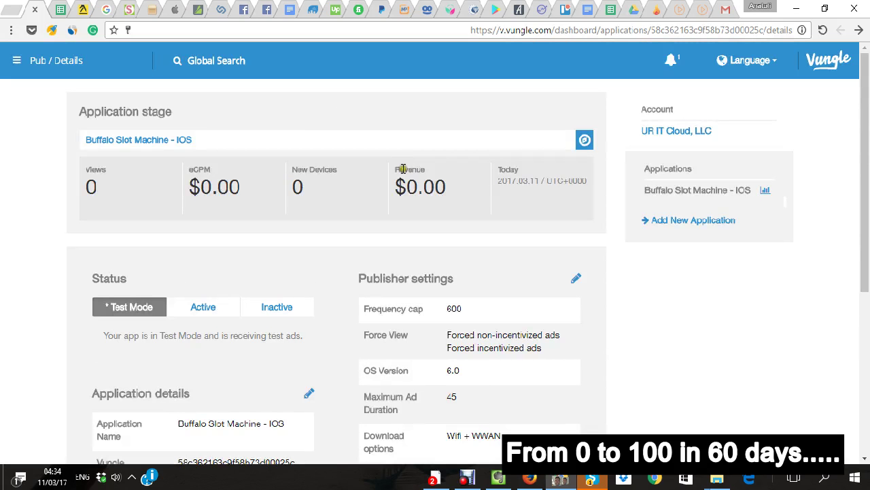
# Edit the iOS application's details, try marking it as live on the app store, revert that choice, and submit the form
pyautogui.scroll(-2, 245, 275)
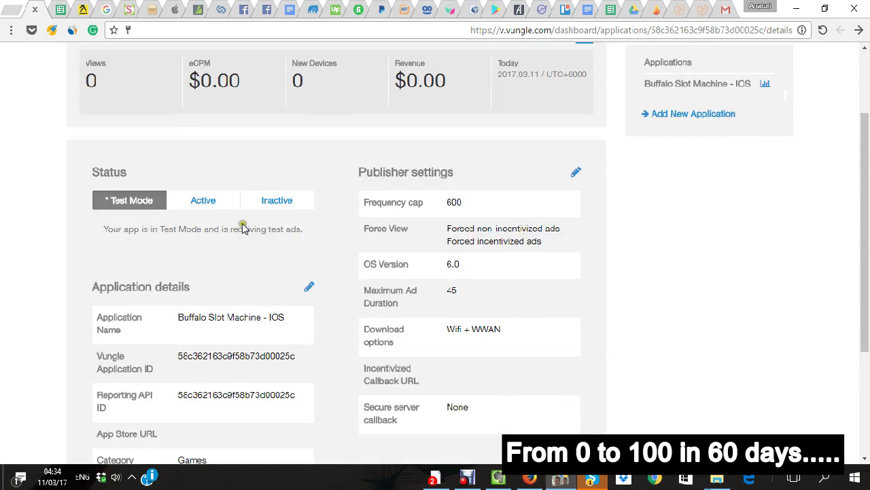
pyautogui.click(308, 288)
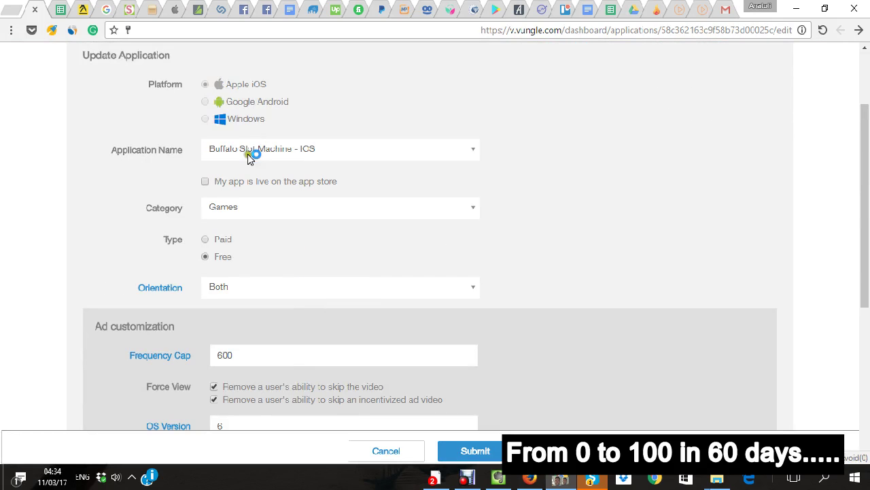
pyautogui.scroll(-2, 209, 100)
pyautogui.click(205, 76)
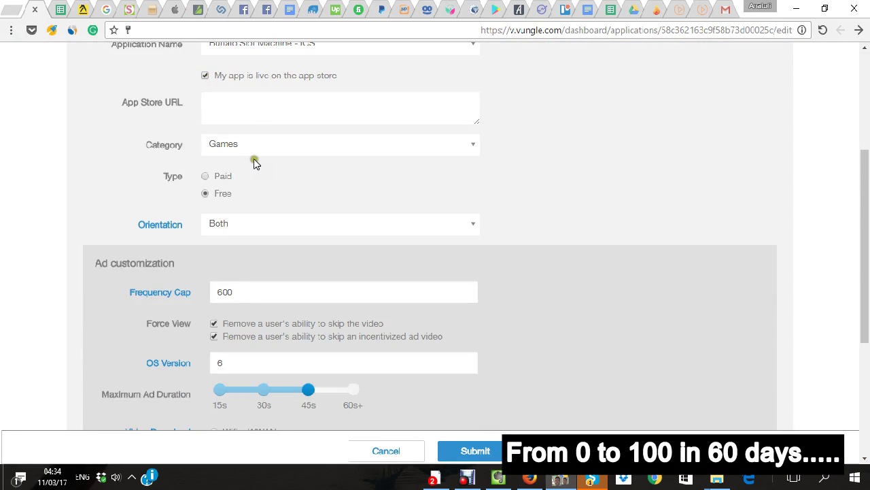
pyautogui.scroll(2, 255, 163)
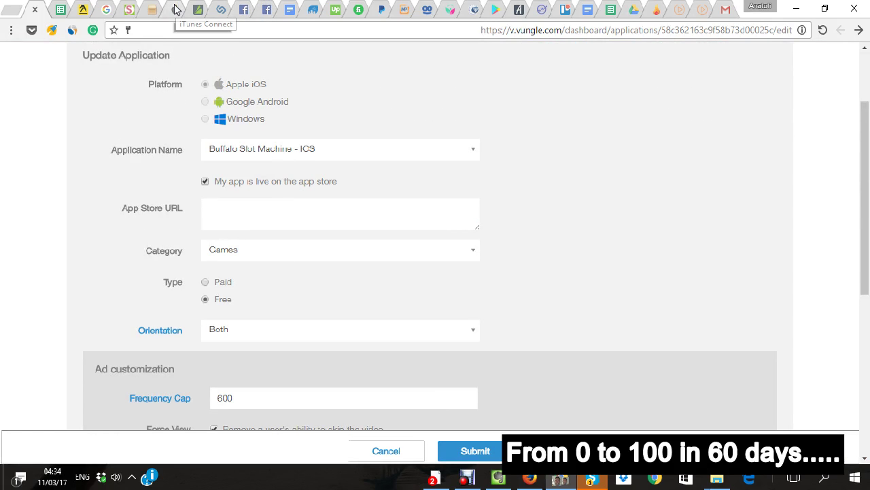
pyautogui.click(206, 182)
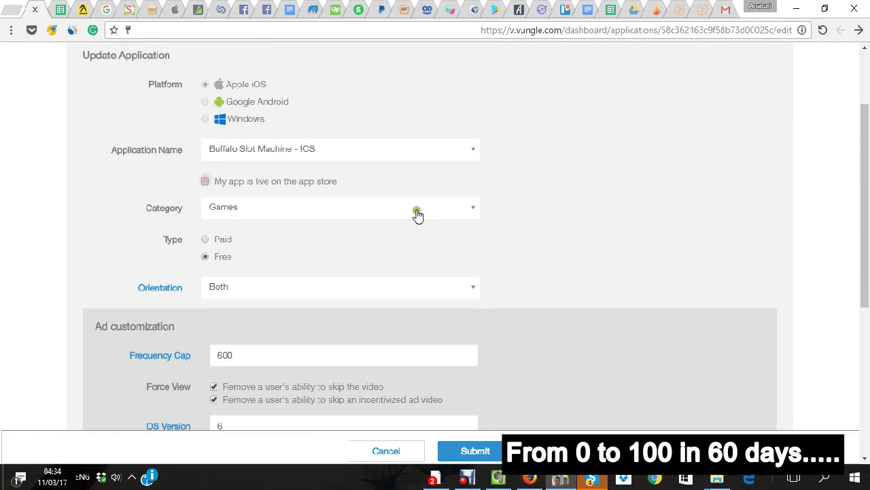
pyautogui.scroll(-5, 415, 213)
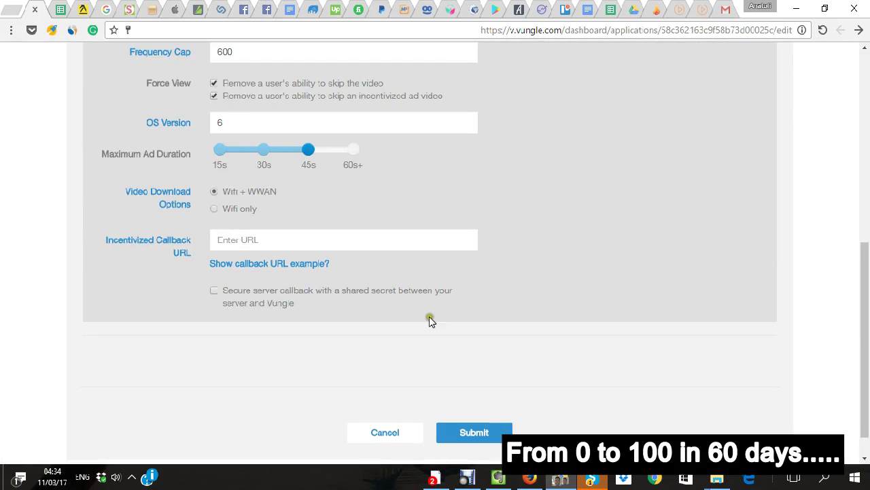
pyautogui.click(497, 432)
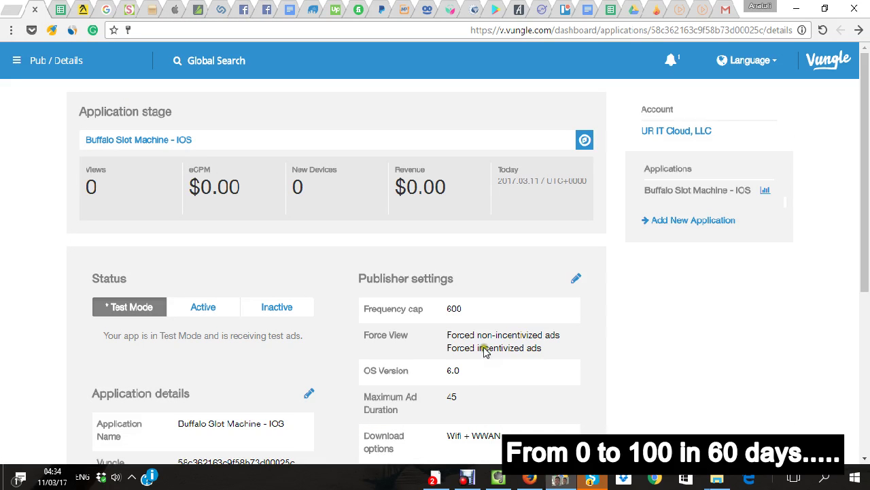
# Start adding a new application and choose Google Android as its platform
pyautogui.click(680, 222)
pyautogui.click(206, 208)
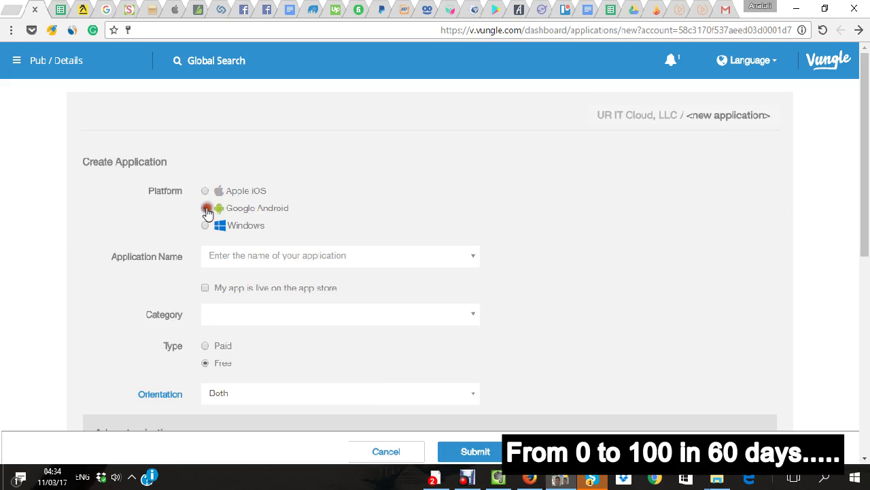
# Copy the title "Buffalo Slot Machine Las Vegas" from its Google Play page and try it as the application name, browsing the suggested matches
pyautogui.click(243, 262)
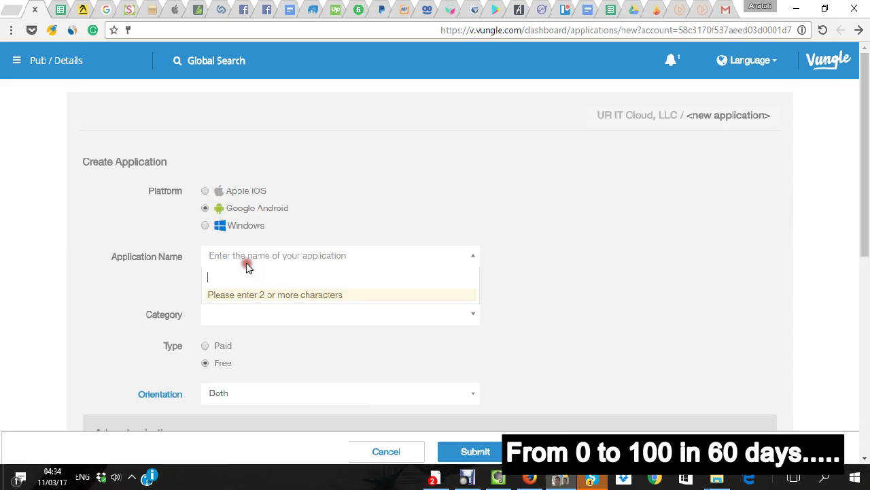
pyautogui.click(531, 481)
pyautogui.tripleClick(484, 163)
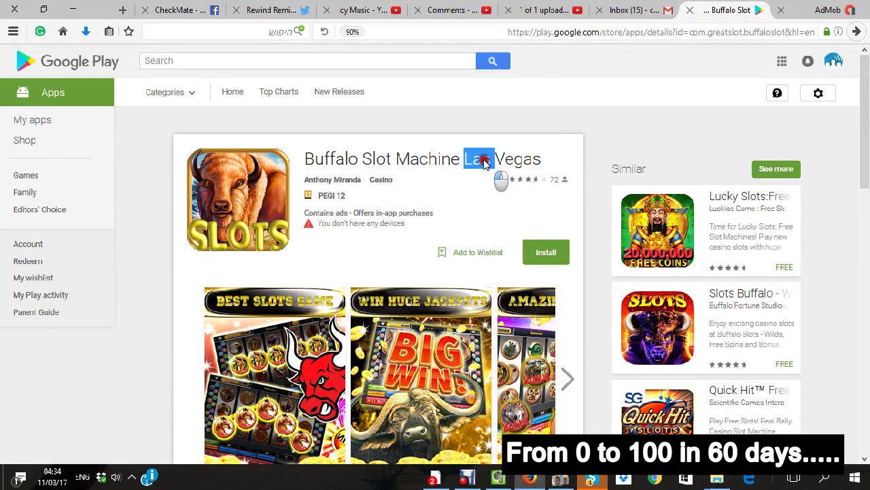
pyautogui.hotkey('ctrl', 'c')
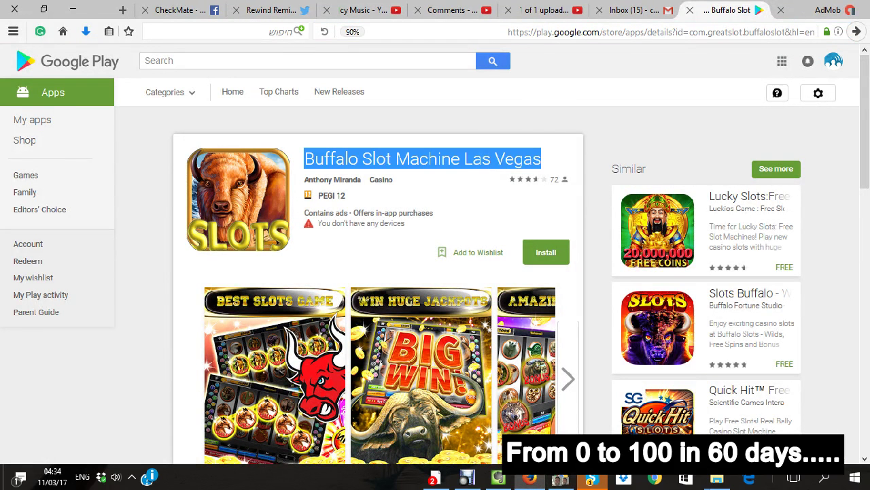
pyautogui.click(560, 480)
pyautogui.hotkey('ctrl', 'v')
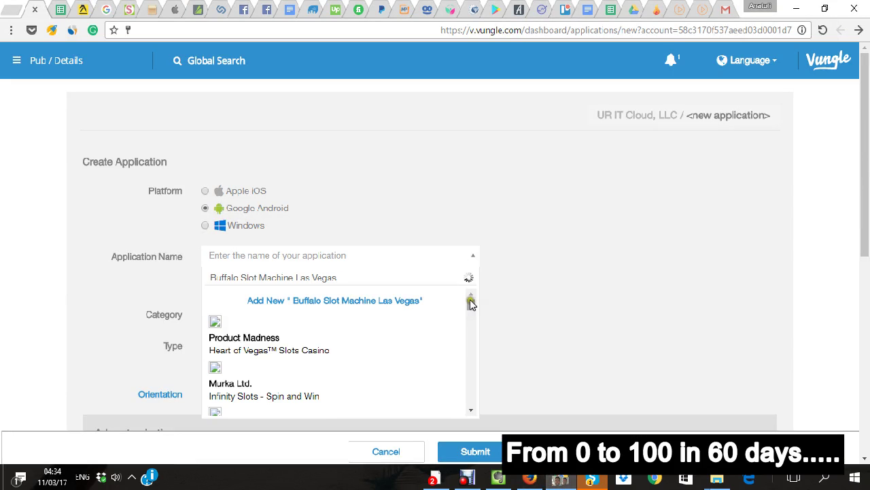
pyautogui.moveTo(470, 304); pyautogui.dragTo(473, 328)
pyautogui.moveTo(471, 331); pyautogui.dragTo(470, 333)
pyautogui.click(570, 246)
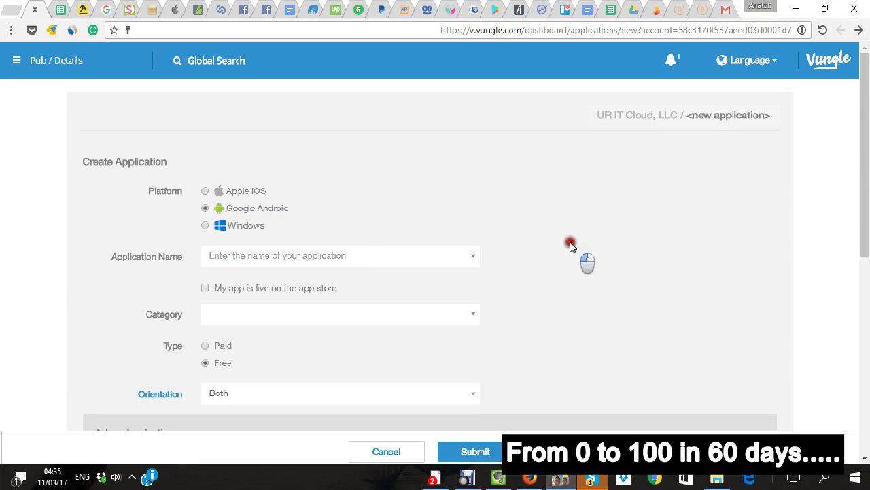
# Try entering "Buffalo Slot - AND" in the application name search
pyautogui.click(367, 254)
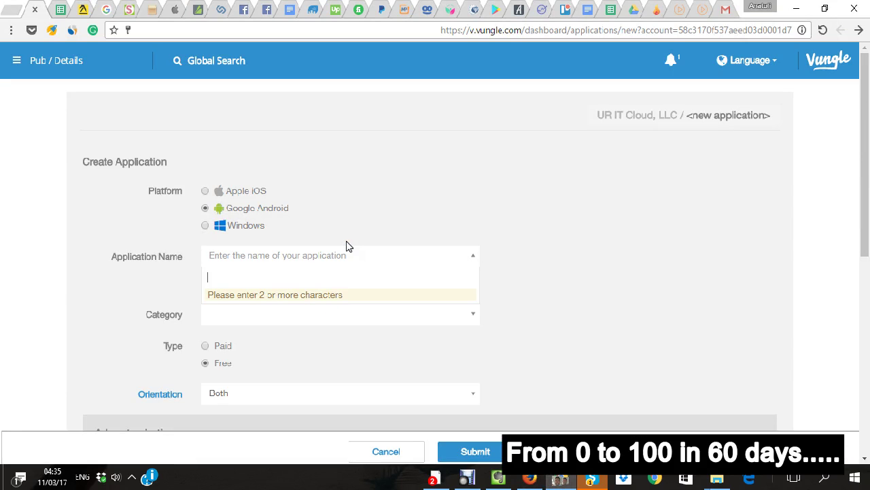
pyautogui.write('Ru')
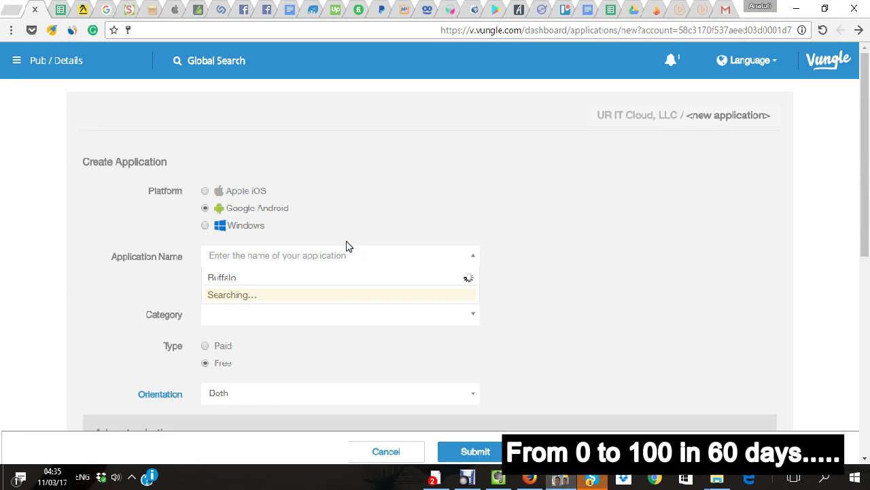
pyautogui.write('ffalo Slot - AND')
pyautogui.click(609, 293)
# Enter "Buffalo Slot - AND" and add it as a new application name for the Android app
pyautogui.click(397, 255)
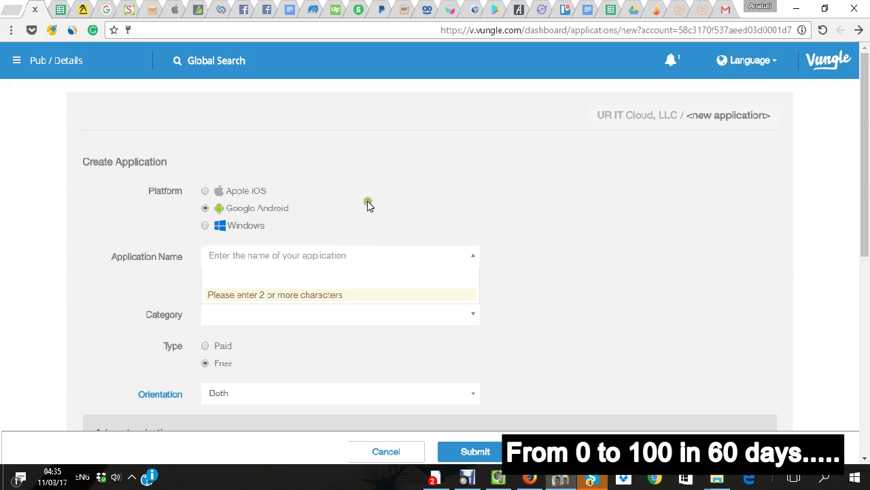
pyautogui.write('Buffa')
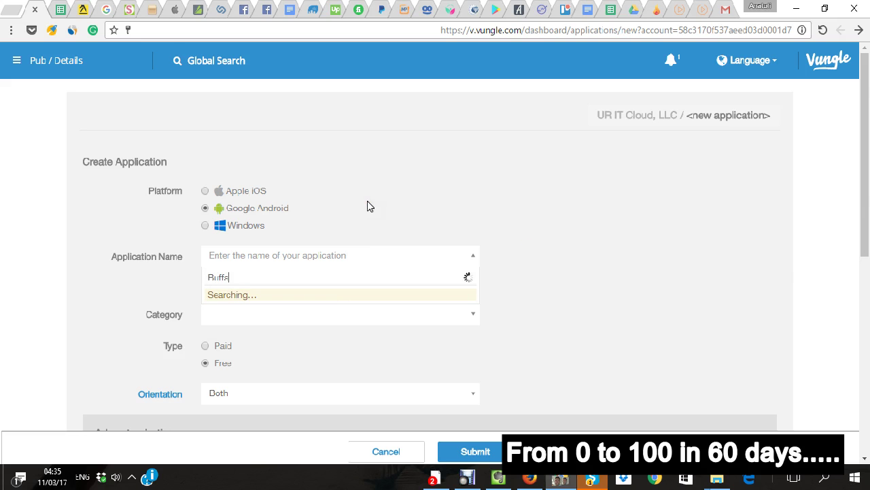
pyautogui.write('lo Slot - AND')
pyautogui.click(321, 273)
pyautogui.tripleClick(321, 273)
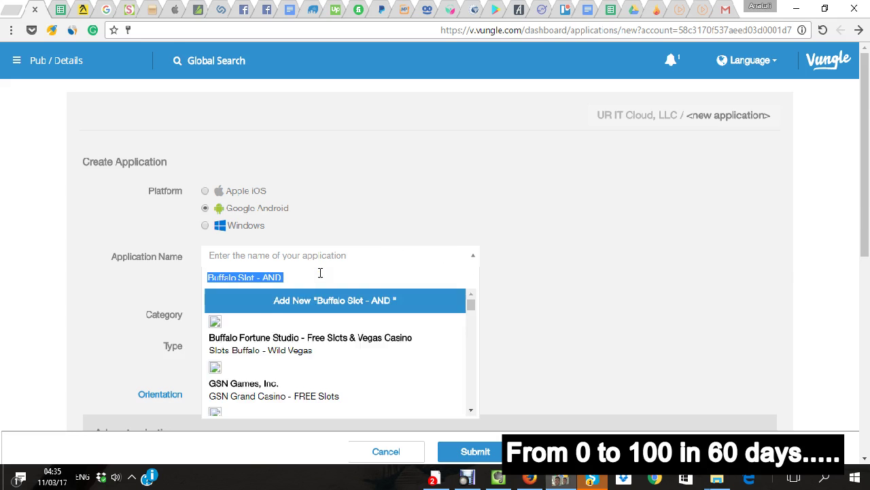
pyautogui.press('BackSpace')
pyautogui.hotkey('ctrl', 'v')
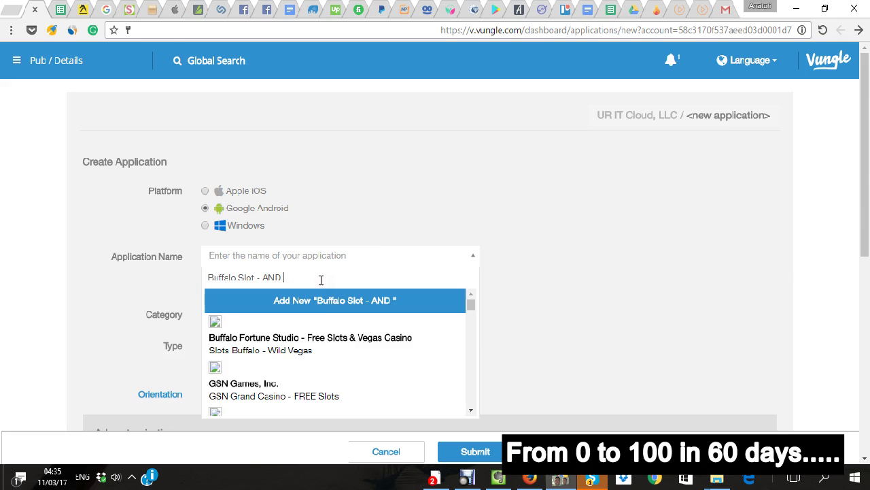
pyautogui.click(324, 300)
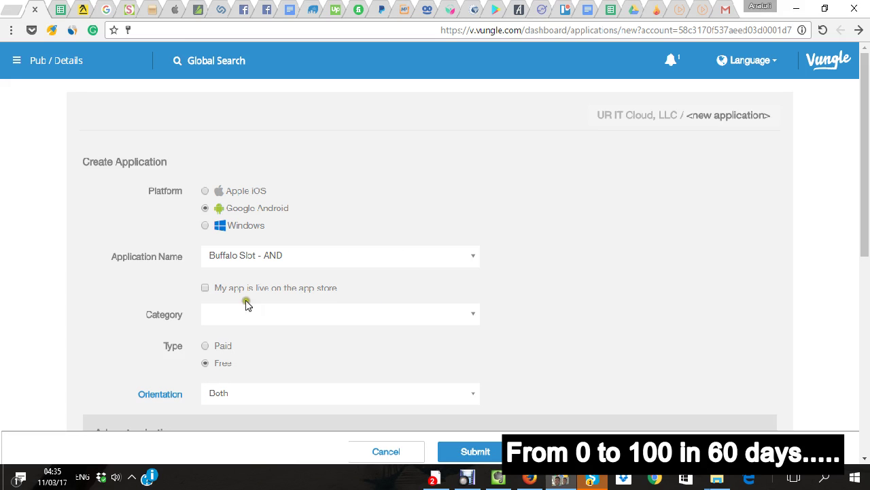
pyautogui.click(206, 287)
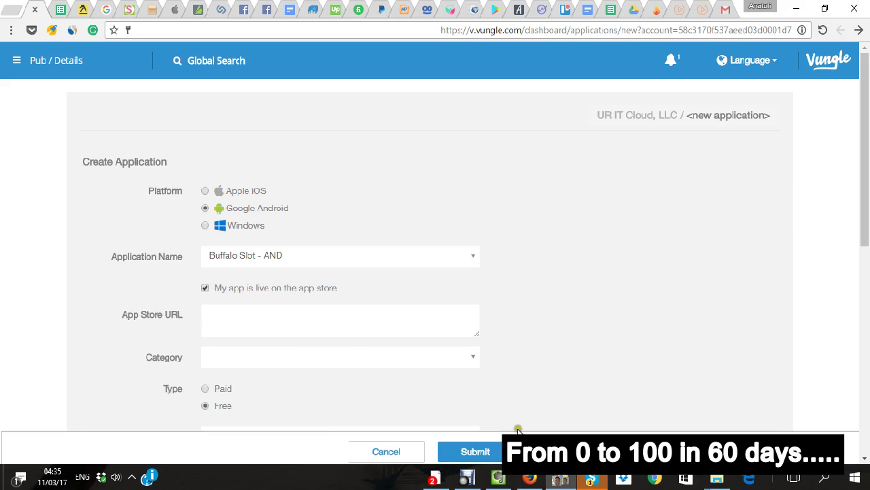
pyautogui.click(530, 478)
pyautogui.click(626, 32)
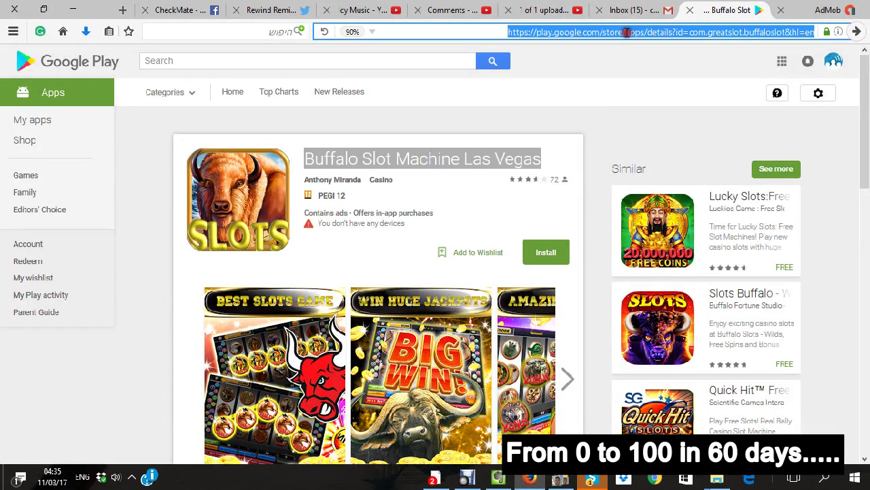
pyautogui.hotkey('ctrl', 'v')
pyautogui.click(857, 31)
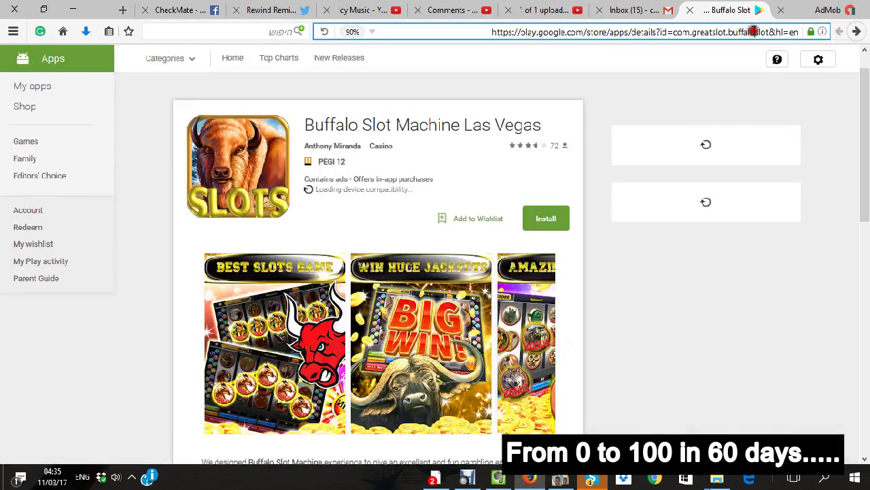
pyautogui.click(765, 33)
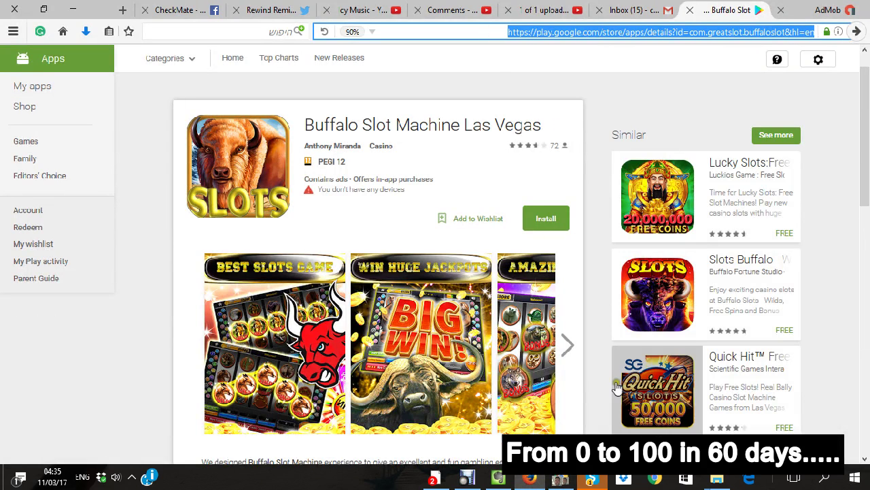
pyautogui.hotkey('alt', 'Tab')
pyautogui.click(208, 316)
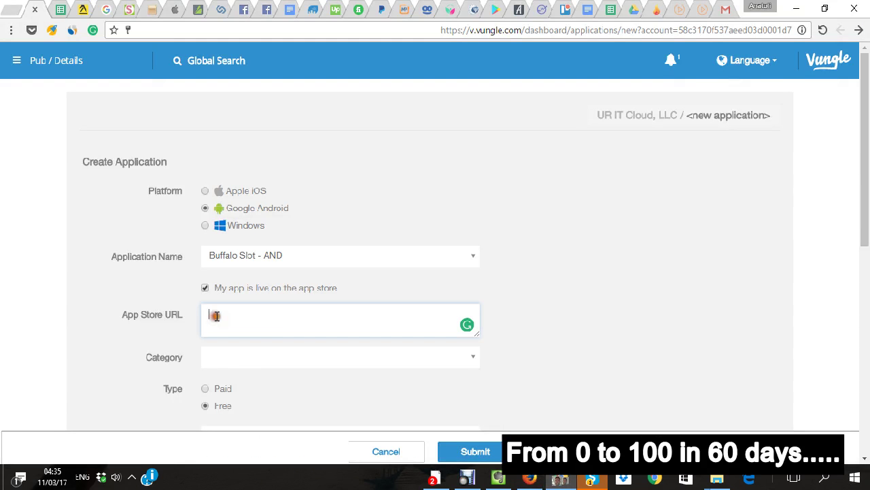
pyautogui.hotkey('ctrl', 'v')
# In the Android application's ad customization settings, set the frequency cap to 600
pyautogui.scroll(-5, 433, 296)
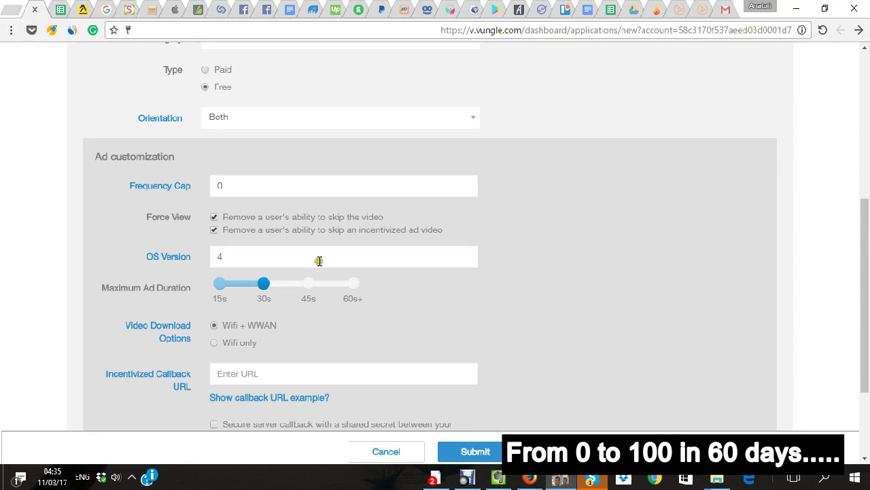
pyautogui.scroll(-2, 310, 254)
pyautogui.scroll(2, 302, 254)
pyautogui.click(268, 156)
pyautogui.doubleClick(269, 156)
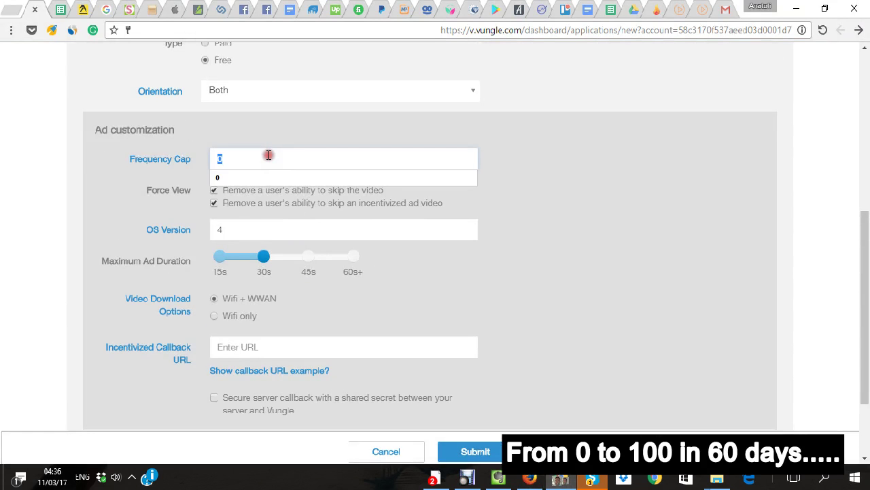
pyautogui.write('600')
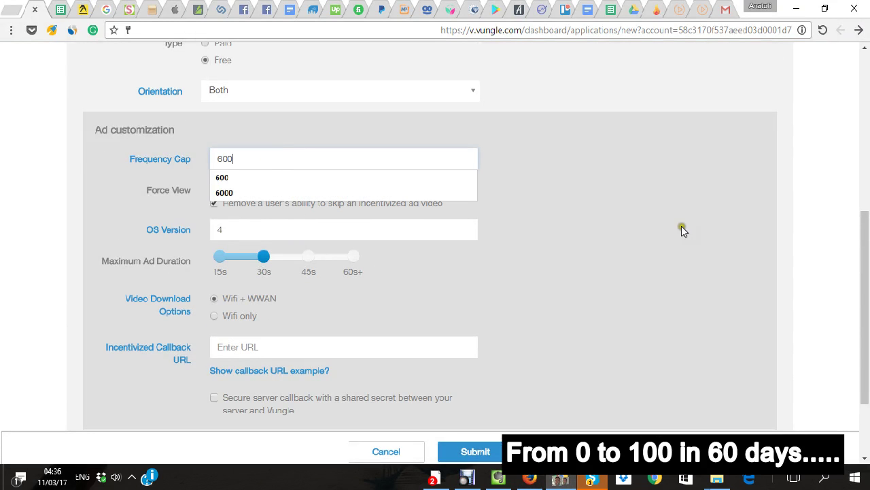
pyautogui.click(682, 228)
pyautogui.scroll(-3, 529, 210)
pyautogui.scroll(-1, 526, 208)
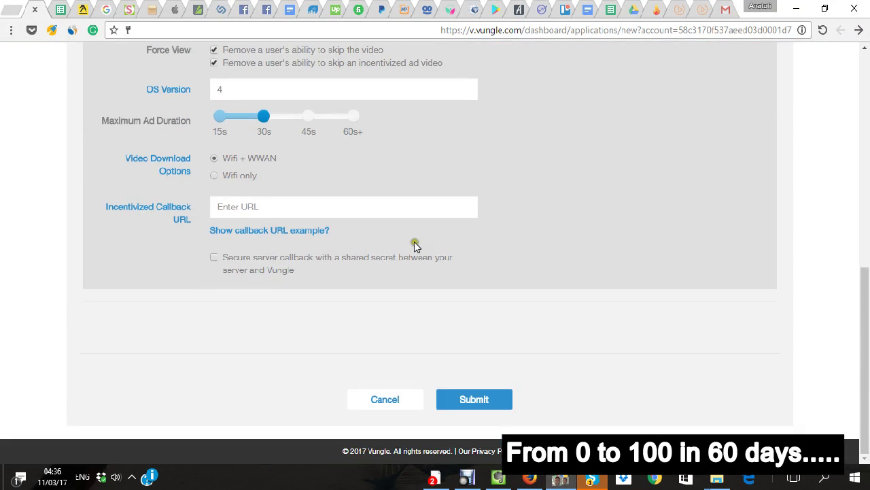
# Set the Android application's category to Games and submit the new application
pyautogui.click(461, 399)
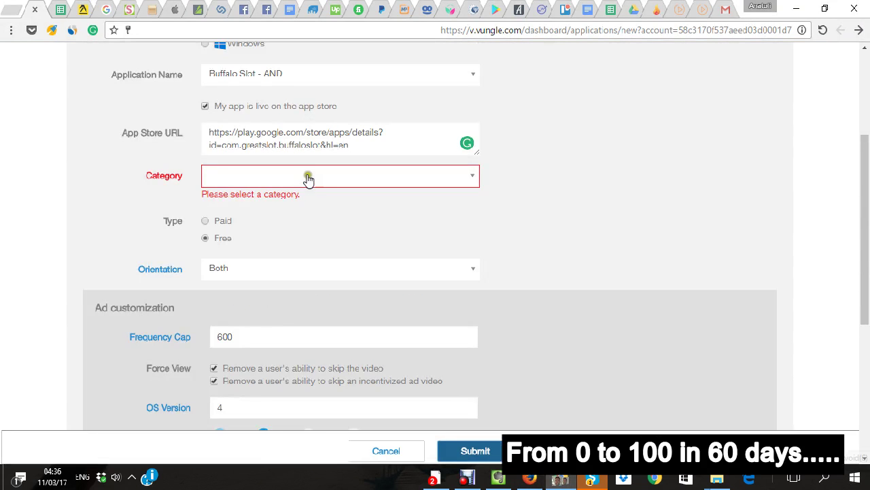
pyautogui.click(308, 176)
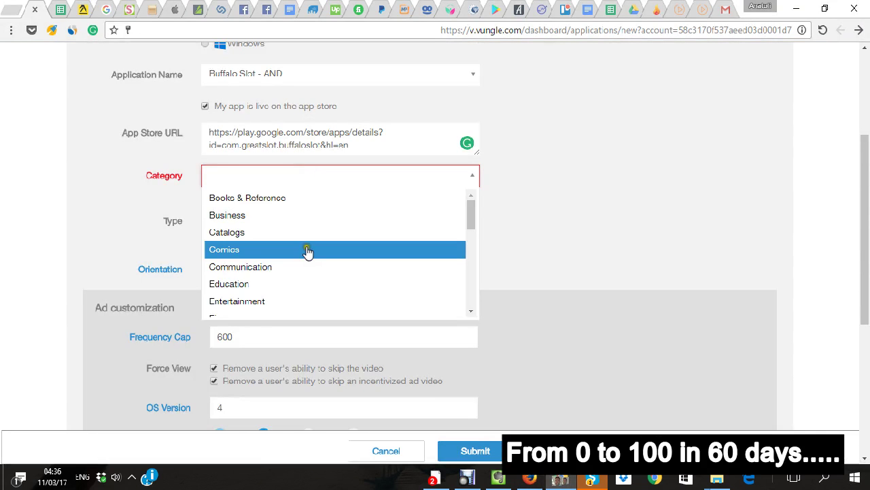
pyautogui.moveTo(468, 224); pyautogui.dragTo(384, 281)
pyautogui.click(369, 305)
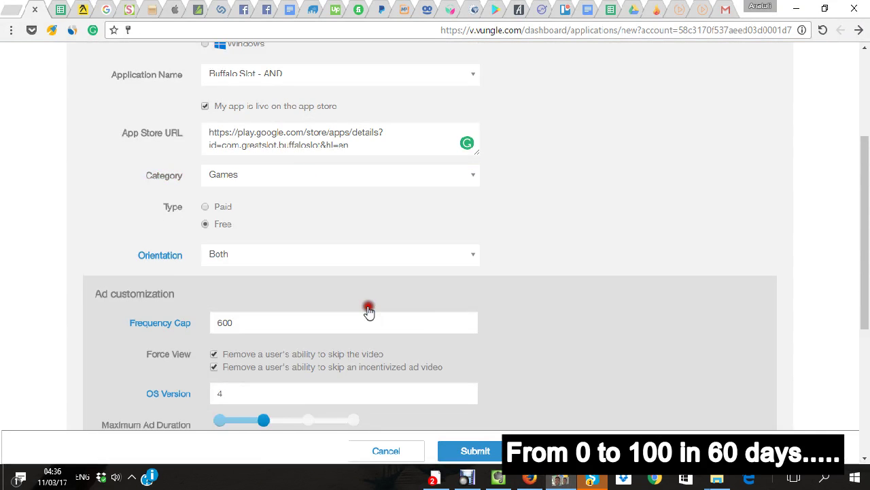
pyautogui.scroll(-3, 369, 307)
pyautogui.click(491, 430)
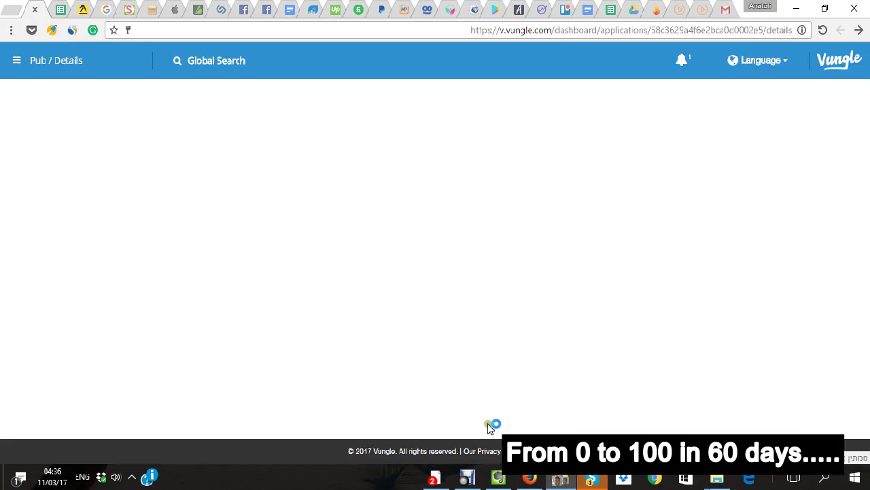
# Review the submitted Android application's details and set its status to Active
pyautogui.scroll(-3, 261, 285)
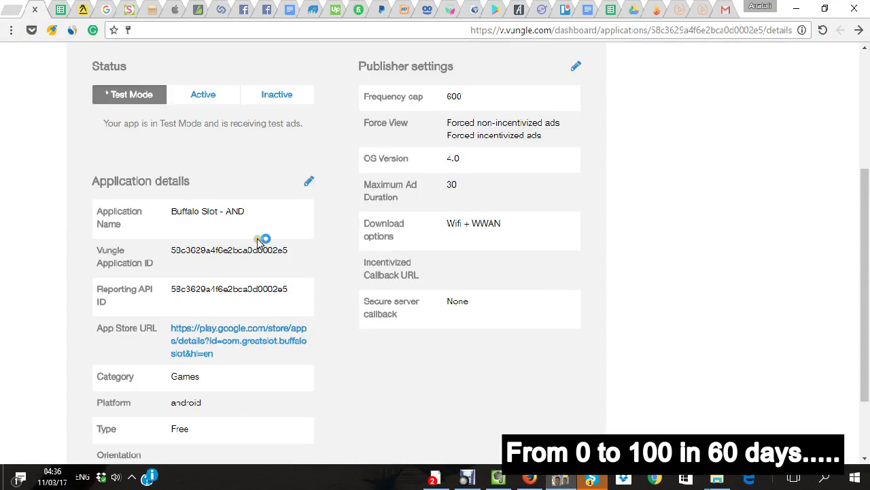
pyautogui.scroll(3, 217, 167)
pyautogui.click(204, 201)
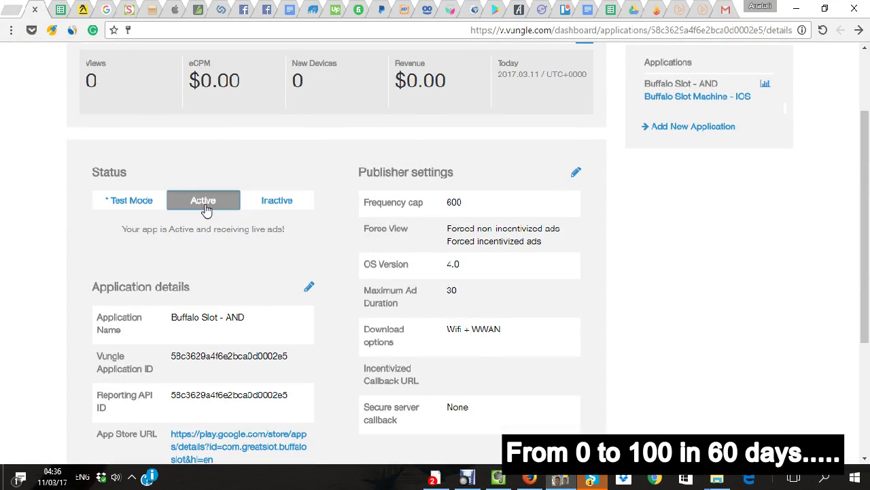
# Open the Android application's details for editing, check the entered settings and resubmit the form
pyautogui.click(309, 289)
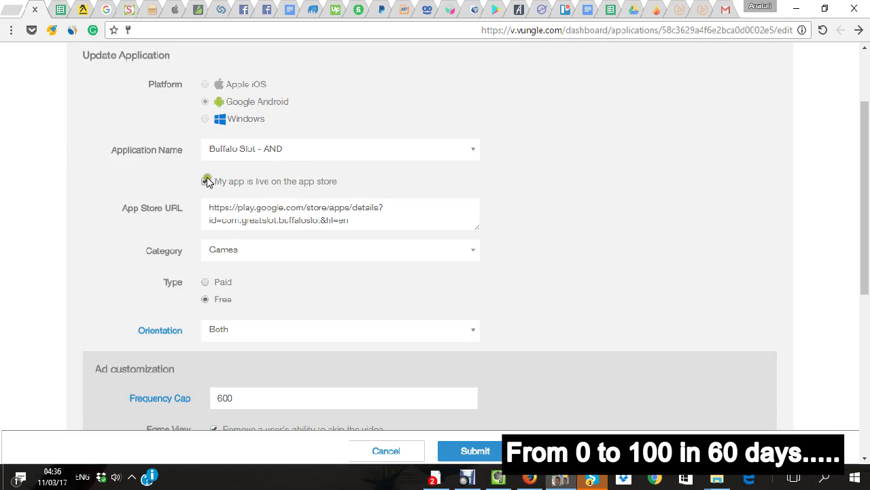
pyautogui.scroll(-3, 381, 323)
pyautogui.click(466, 451)
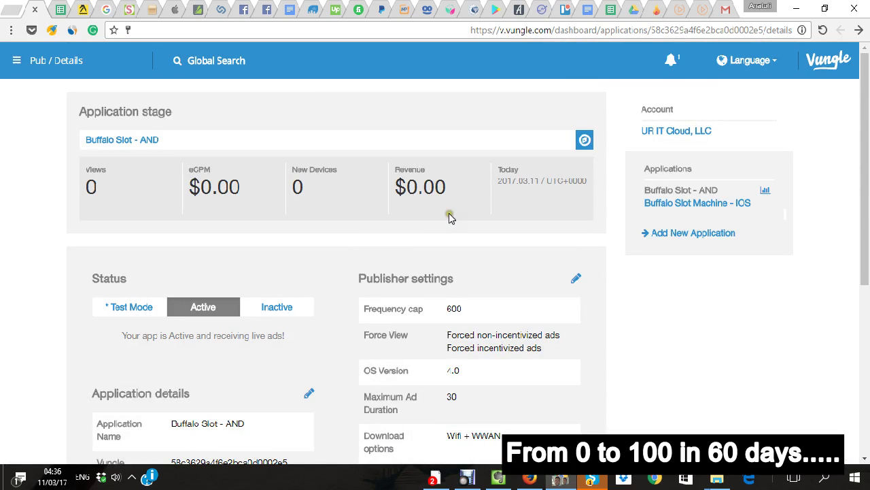
# Copy the Vungle Application ID of Buffalo Slot - AND from its application details
pyautogui.scroll(-3, 426, 232)
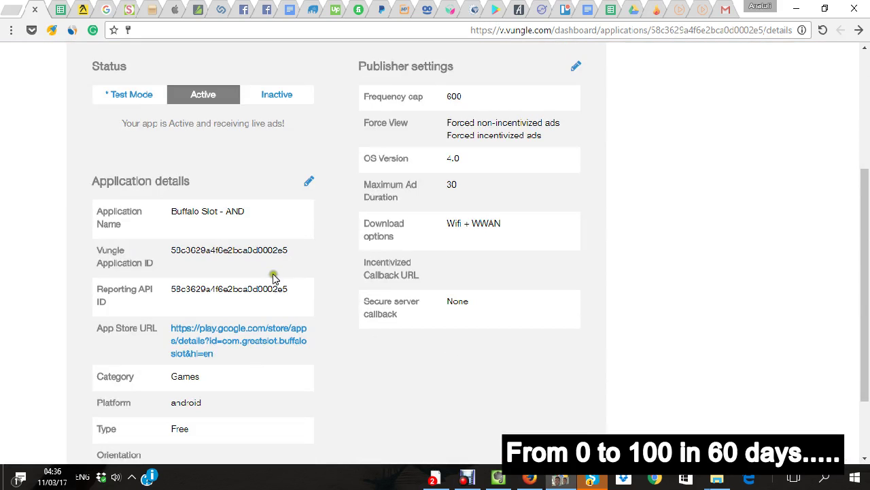
pyautogui.doubleClick(203, 251)
pyautogui.hotkey('ctrl', 'c')
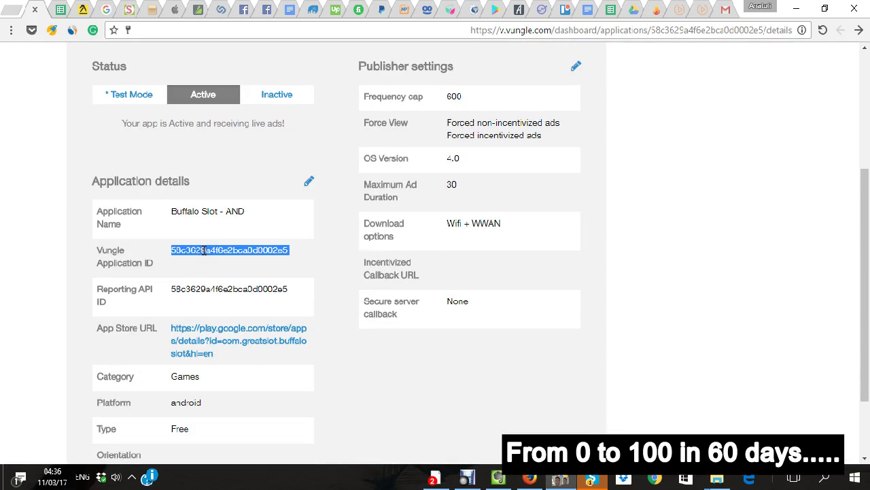
pyautogui.scroll(3, 230, 242)
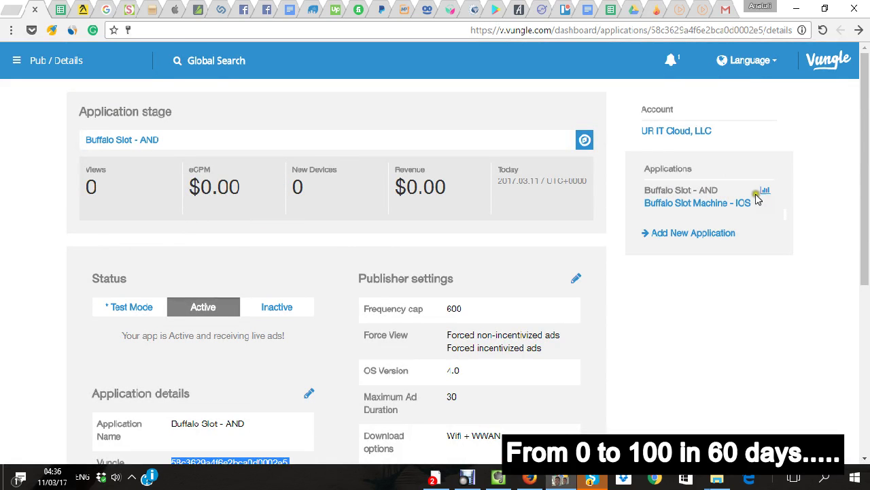
pyautogui.scroll(-2, 285, 277)
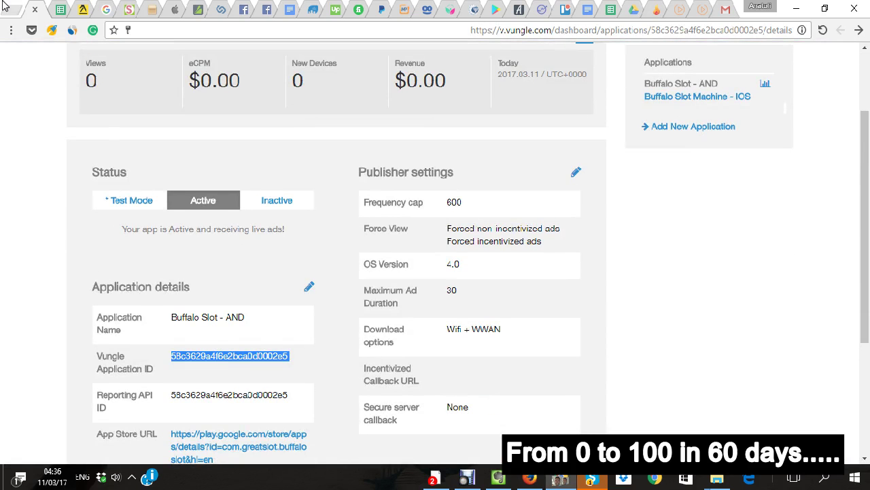
# Switch to the CharacterCountOnline notes, add the heading Vundle below the Chartboost entries and paste the Android application's Vungle ID under it
pyautogui.click(151, 9)
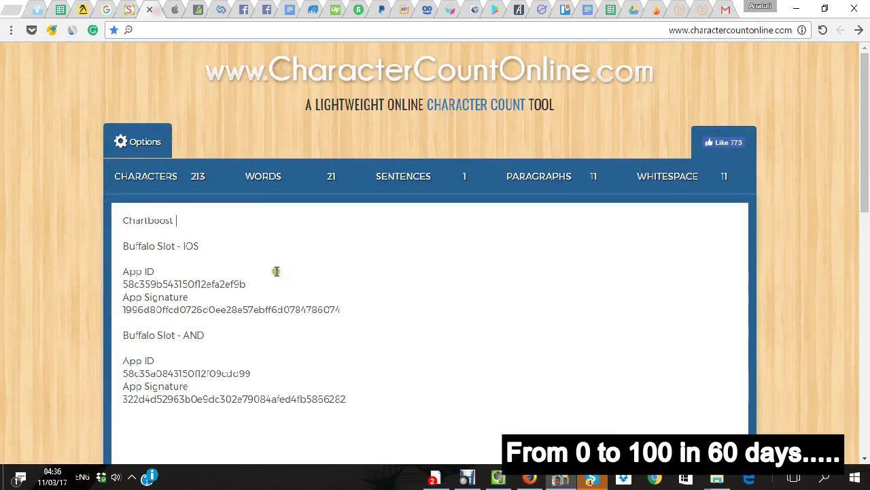
pyautogui.click(352, 405)
pyautogui.write('V')
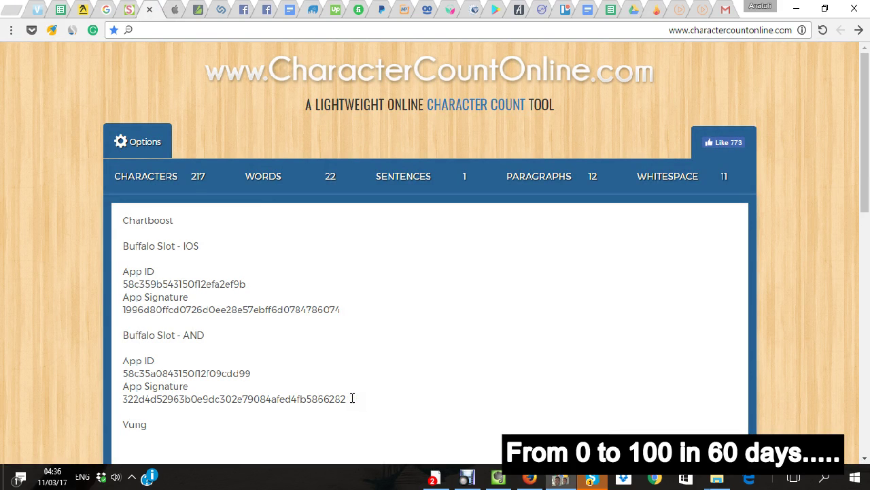
pyautogui.write('ung')
pyautogui.press('BackSpace')
pyautogui.write('dle')
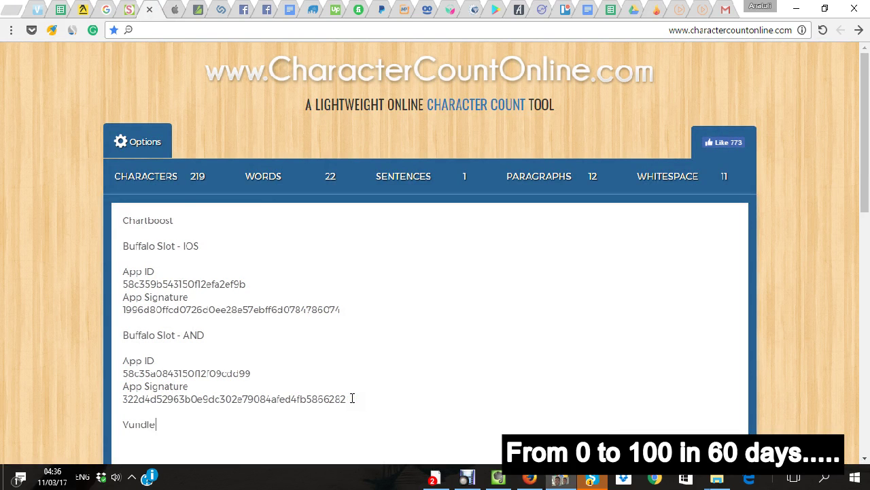
pyautogui.press('Return')
pyautogui.press('Return')
pyautogui.hotkey('ctrl', 'v')
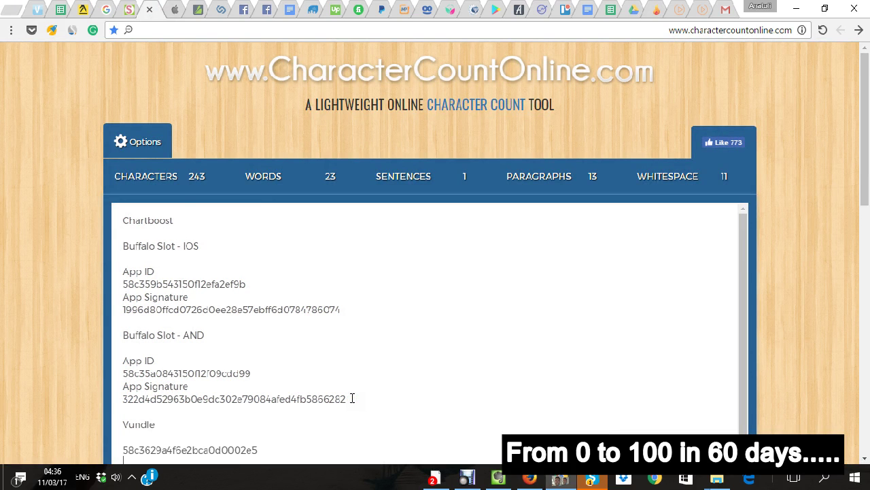
# Copy the label Buffalo Slot - AND from the Chartboost notes and insert it above the Android application's Vungle ID
pyautogui.moveTo(207, 336); pyautogui.dragTo(91, 336)
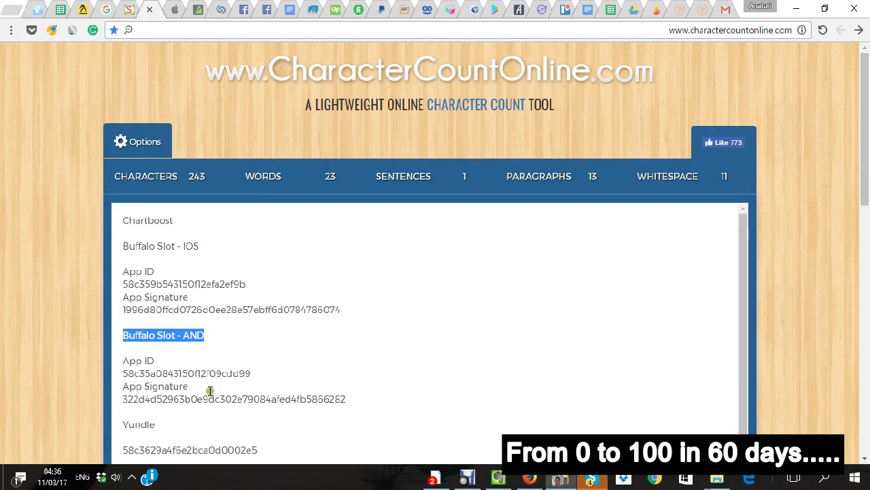
pyautogui.click(163, 436)
pyautogui.press('Return')
pyautogui.write('Buffalo Slot - AND')
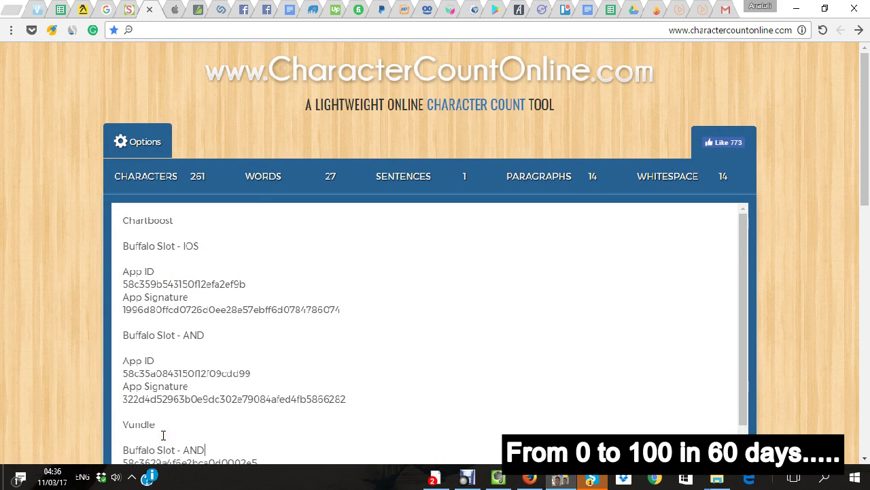
pyautogui.press('Return')
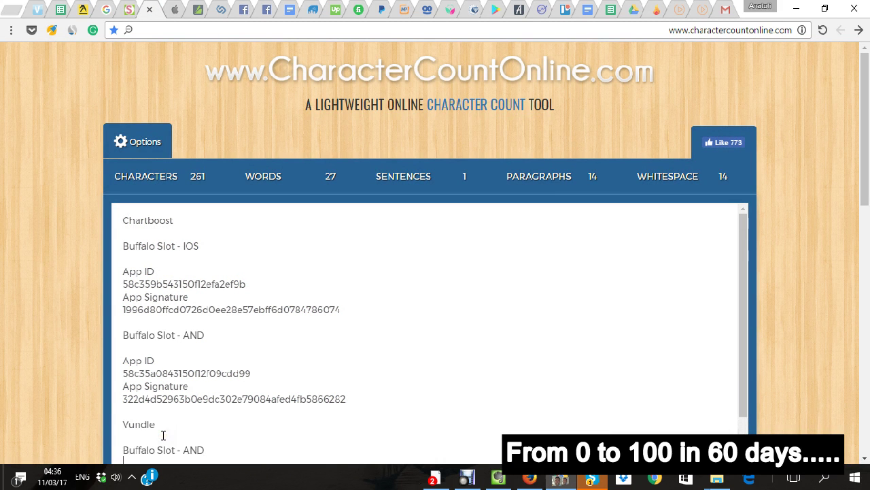
# Return to the Vungle dashboard, open Buffalo Slot Machine - IOS and select its Vungle Application ID for copying
pyautogui.click(40, 8)
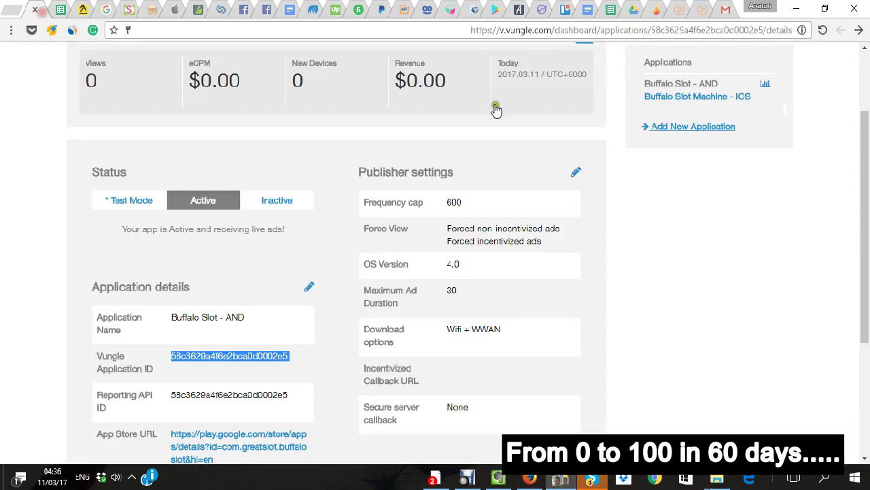
pyautogui.click(683, 96)
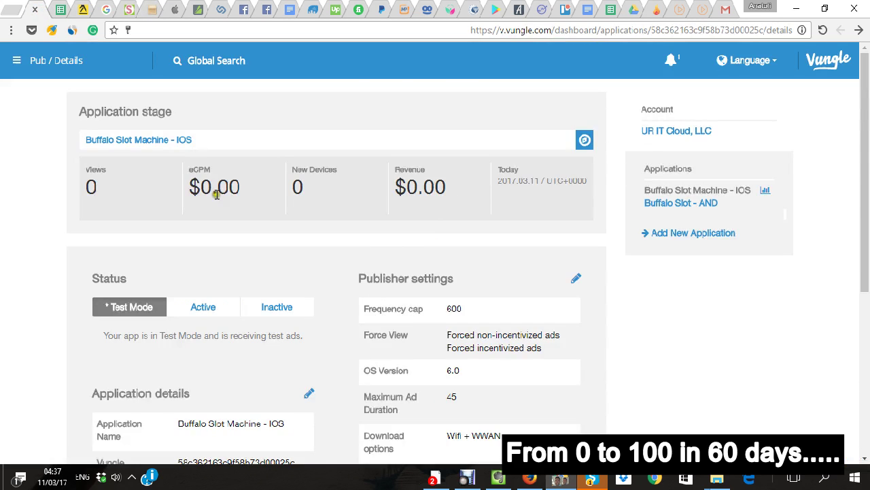
pyautogui.scroll(-3, 220, 200)
pyautogui.doubleClick(222, 249)
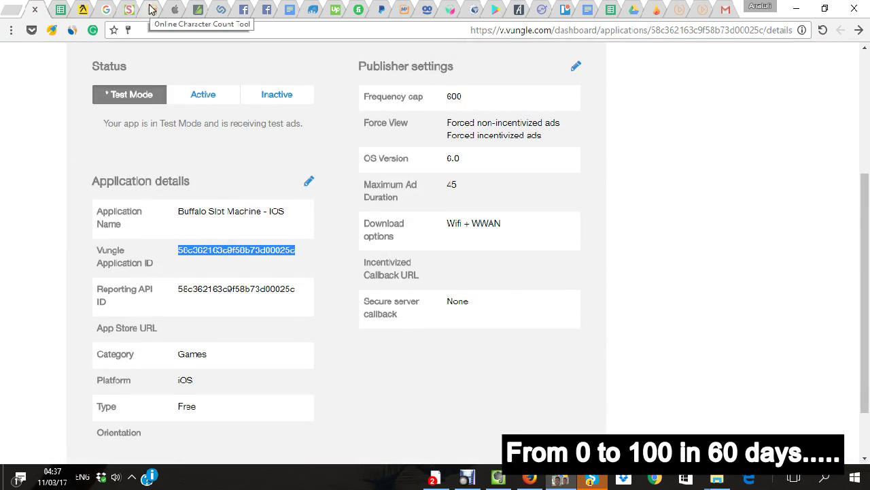
# In the CharacterCountOnline notes, paste the iOS application's Vungle ID on a new line below the Android ID
pyautogui.click(149, 9)
pyautogui.scroll(-2, 196, 217)
pyautogui.scroll(-2, 196, 217)
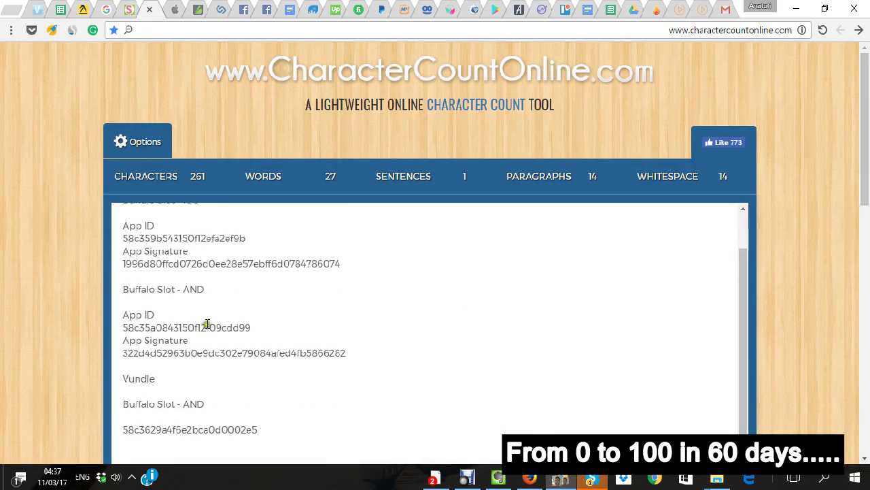
pyautogui.click(289, 331)
pyautogui.press('Return')
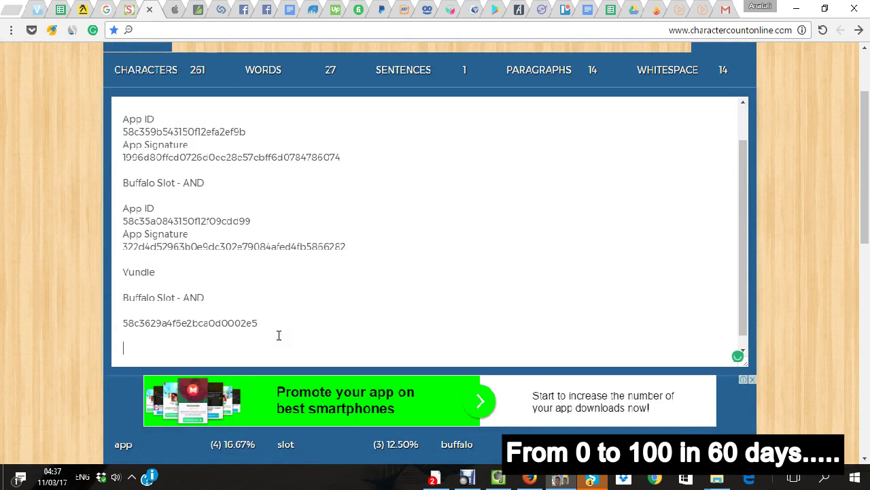
pyautogui.write('58c362163c9f58b73c00025c')
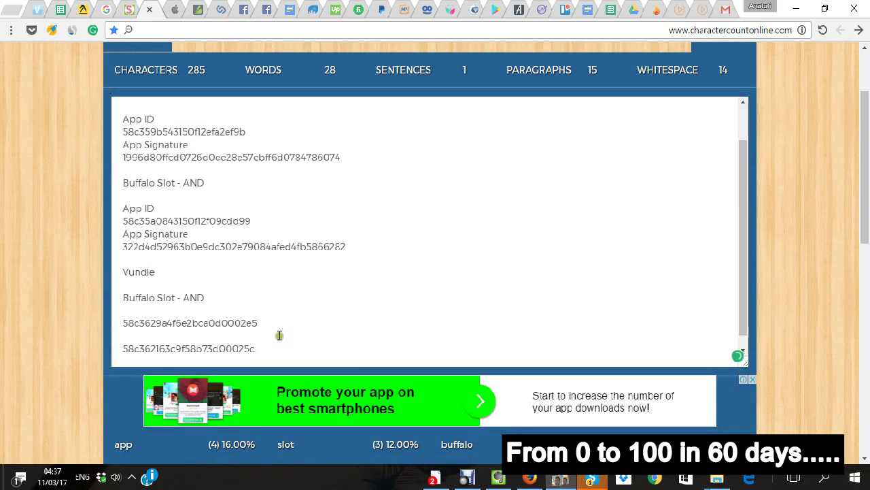
# Copy the label Buffalo Slot - IOS from the Chartboost notes and insert it above the iOS application's Vungle ID
pyautogui.moveTo(738, 143); pyautogui.dragTo(748, 116)
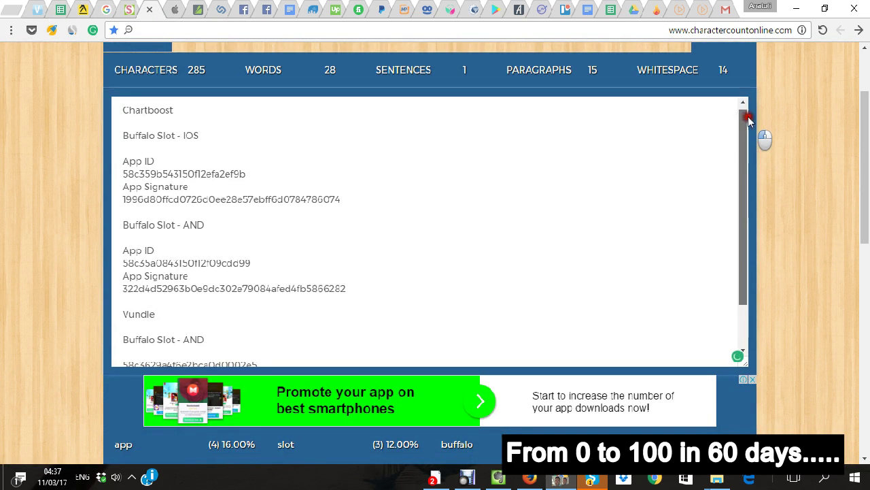
pyautogui.click(151, 141)
pyautogui.tripleClick(151, 141)
pyautogui.hotkey('ctrl', 'c')
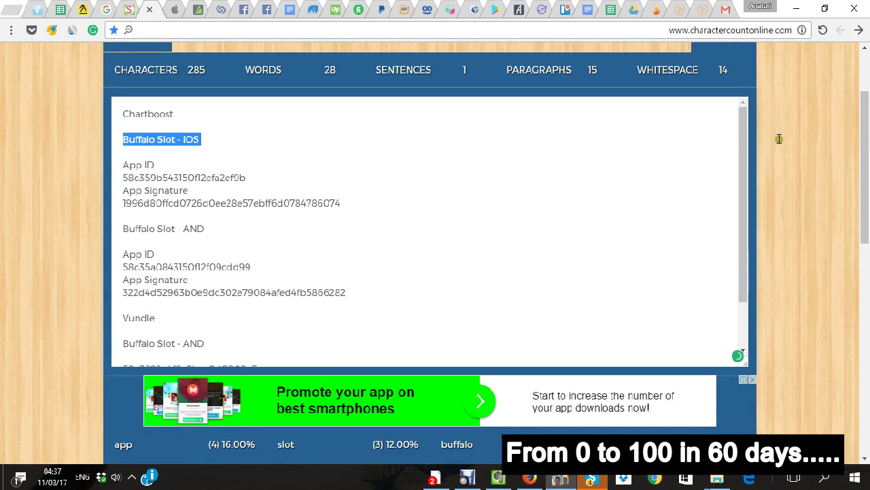
pyautogui.moveTo(738, 136); pyautogui.dragTo(734, 188)
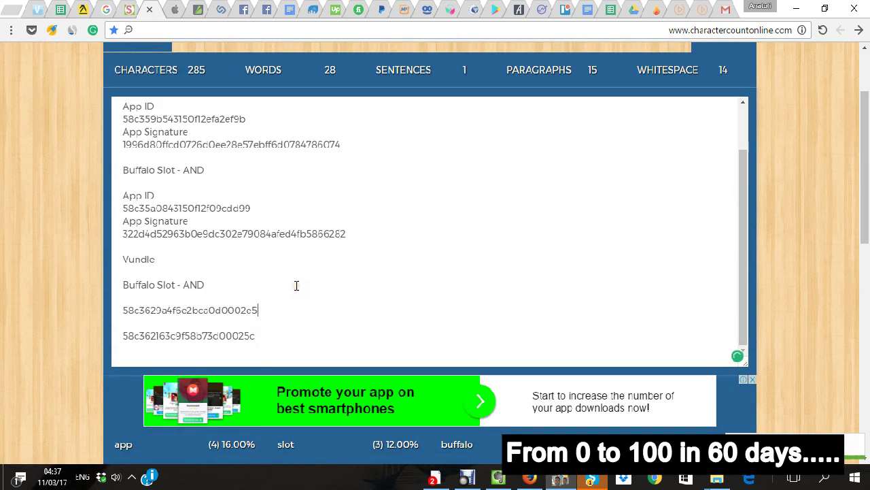
pyautogui.press('Return')
pyautogui.press('Return')
pyautogui.hotkey('ctrl', 'v')
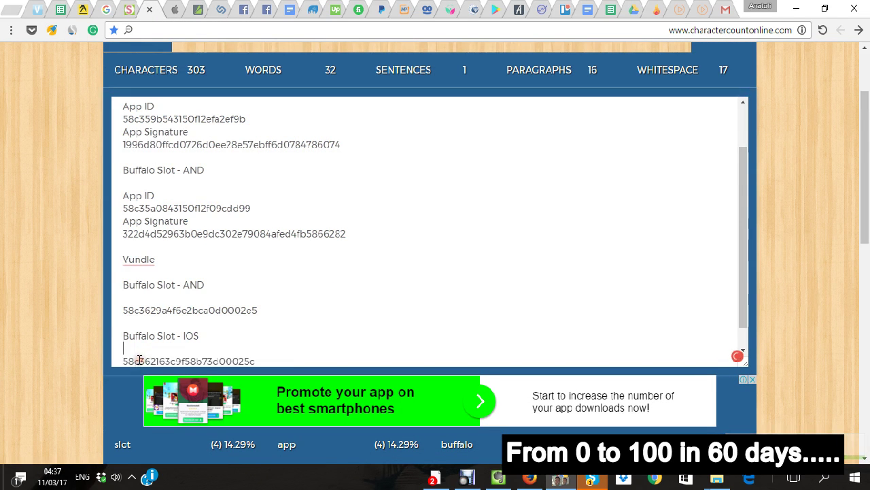
# Return to the Vungle dashboard and review the iOS application's status, details and publisher settings
pyautogui.click(35, 11)
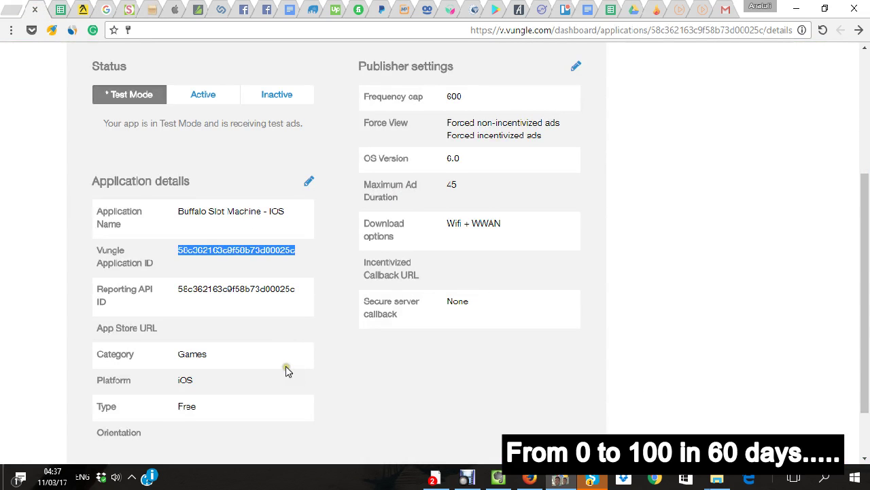
pyautogui.scroll(2, 232, 327)
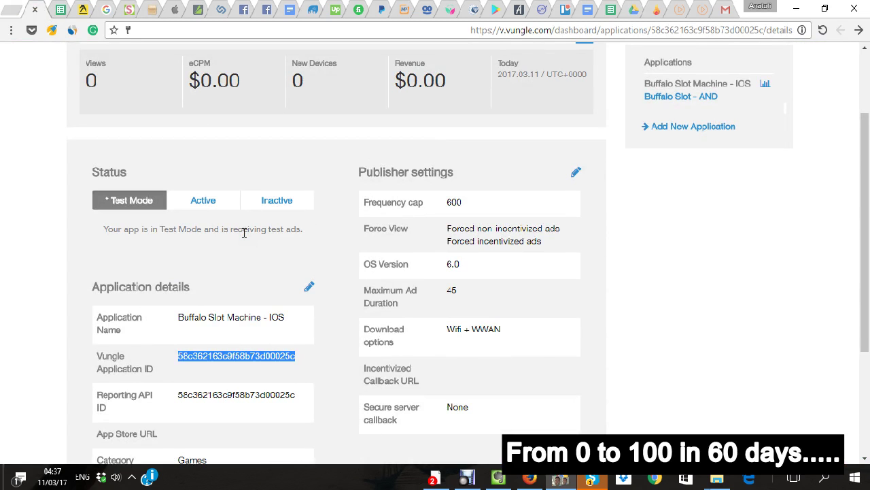
pyautogui.scroll(2, 243, 232)
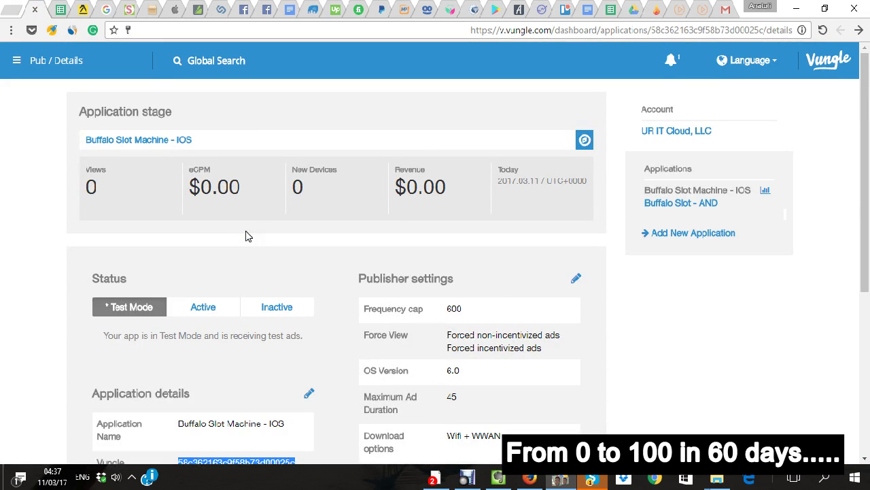
pyautogui.scroll(-2, 246, 236)
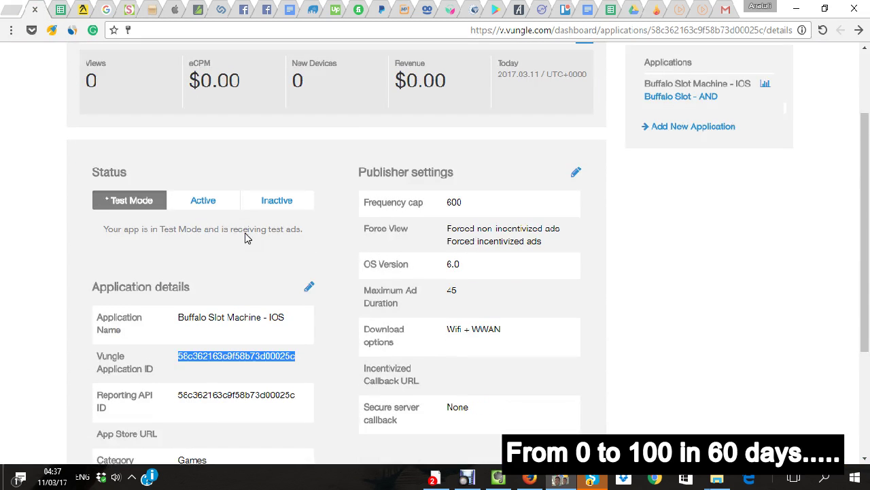
pyautogui.scroll(-2, 246, 233)
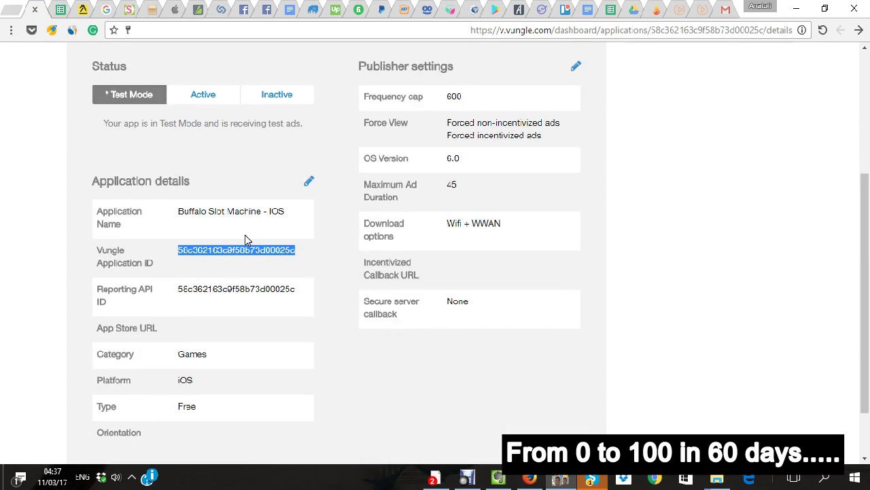